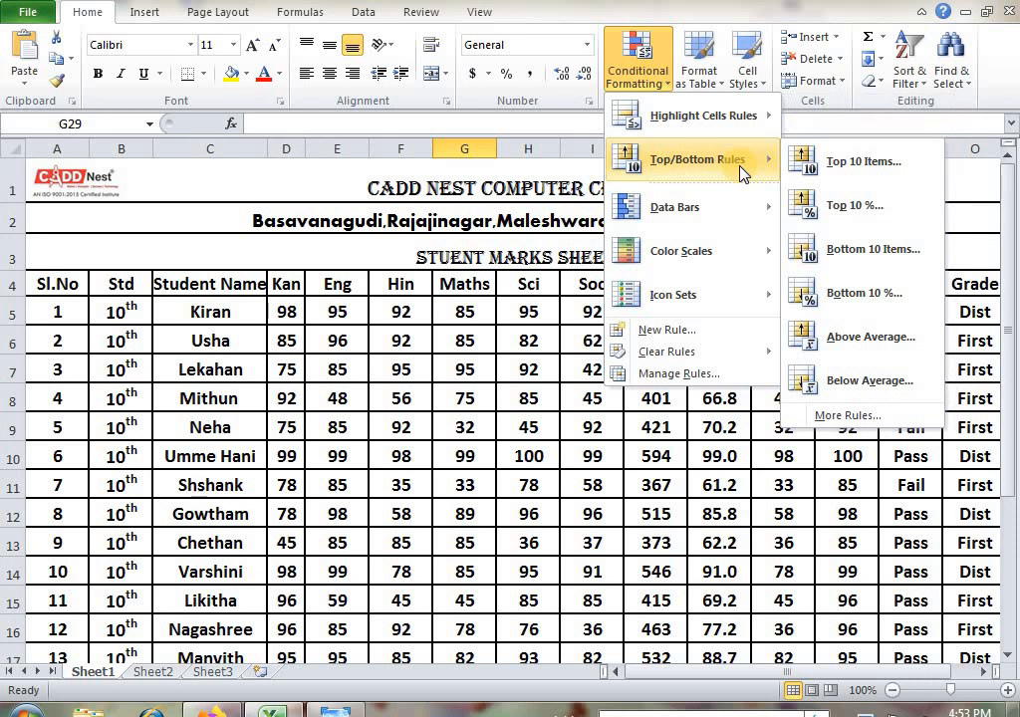
# Start a Top 10 Items conditional formatting rule on the subject marks in D5:I19.
pyautogui.click(409, 481)
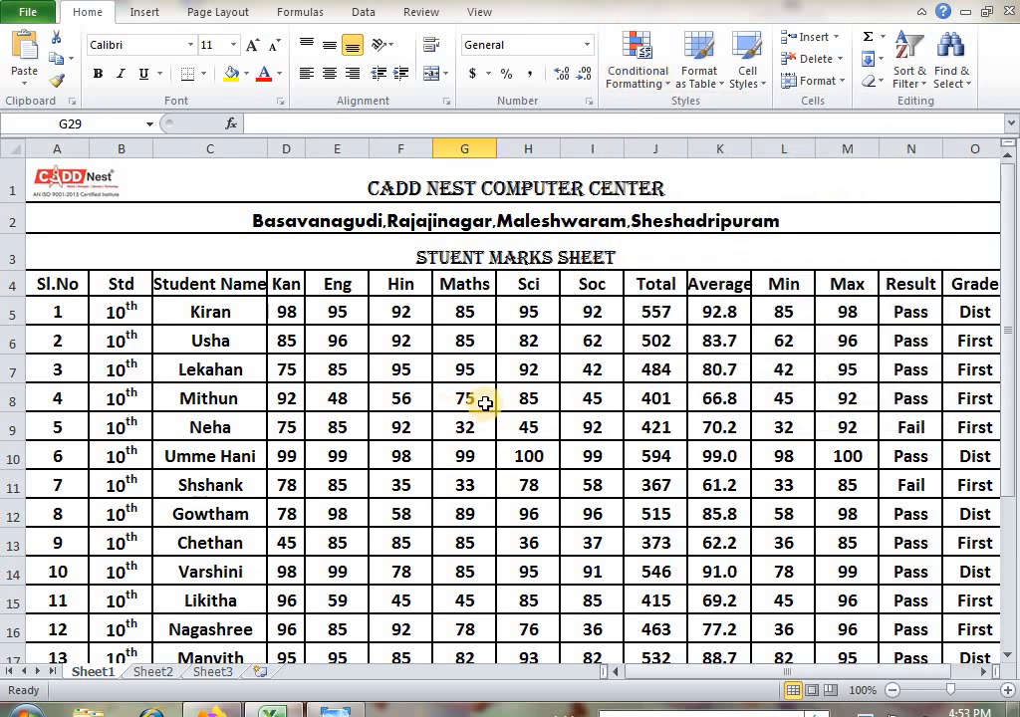
pyautogui.scroll(-2, 477, 406)
pyautogui.scroll(2, 484, 403)
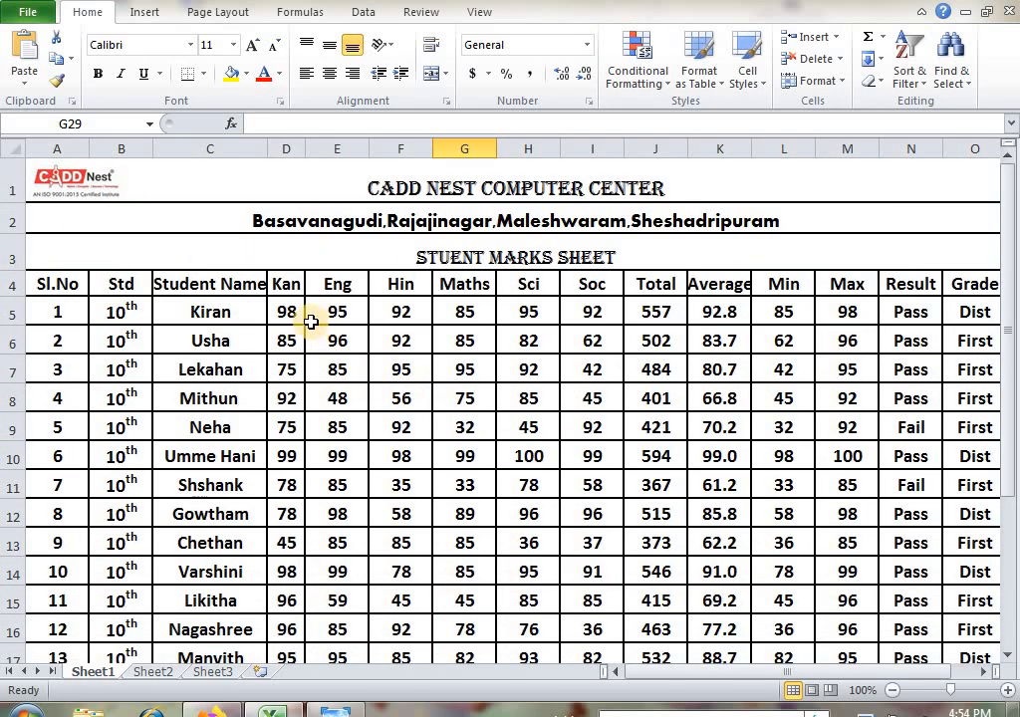
pyautogui.moveTo(280, 317); pyautogui.dragTo(603, 593)
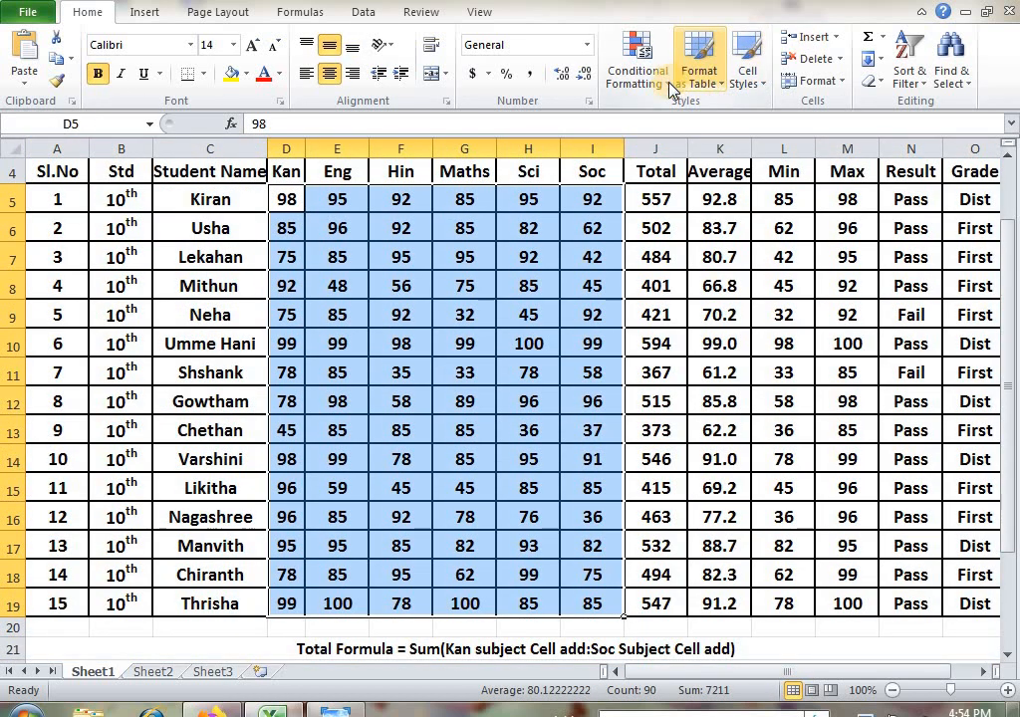
pyautogui.click(638, 70)
pyautogui.moveTo(696, 161)
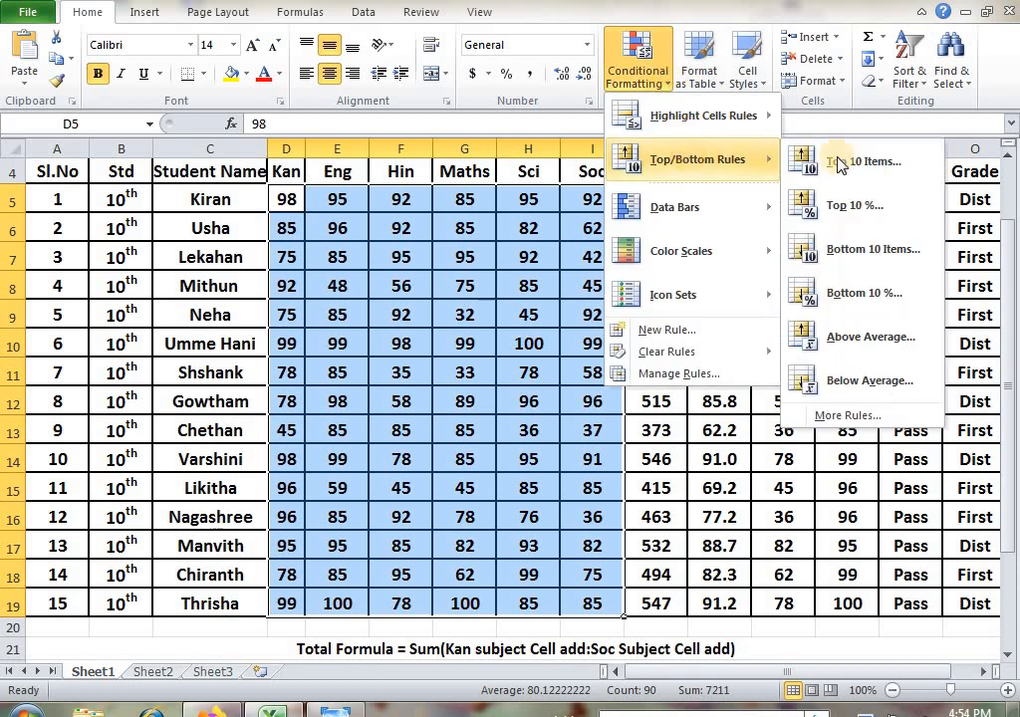
pyautogui.click(893, 168)
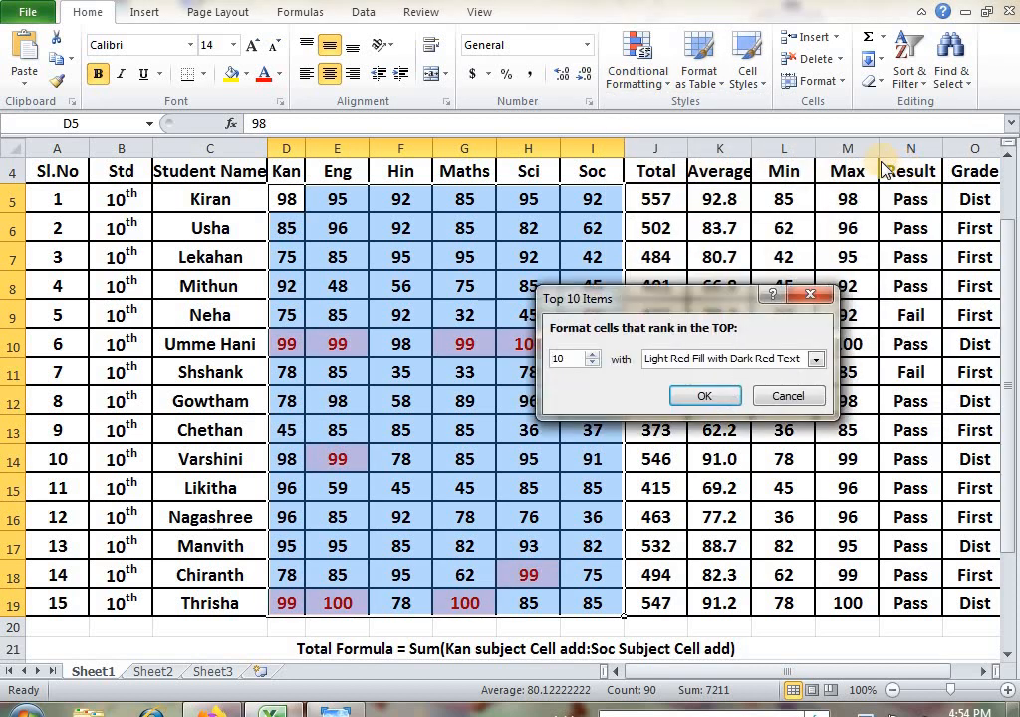
# Try the Green Fill with Dark Green Text and Red Border formats for the top 10 items.
pyautogui.click(814, 359)
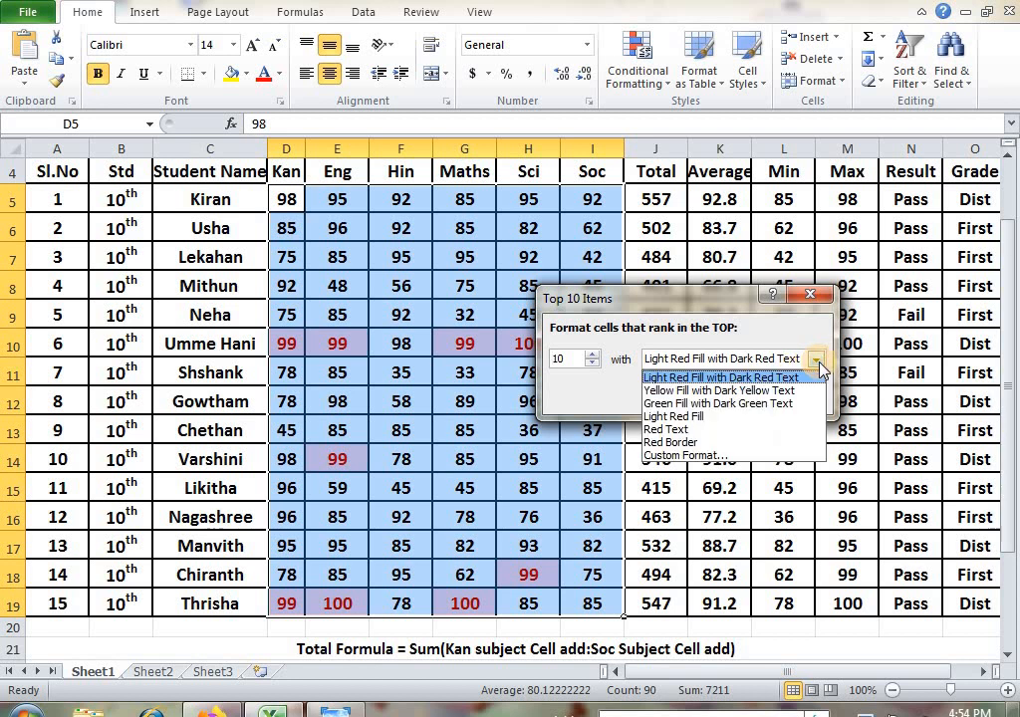
pyautogui.click(763, 403)
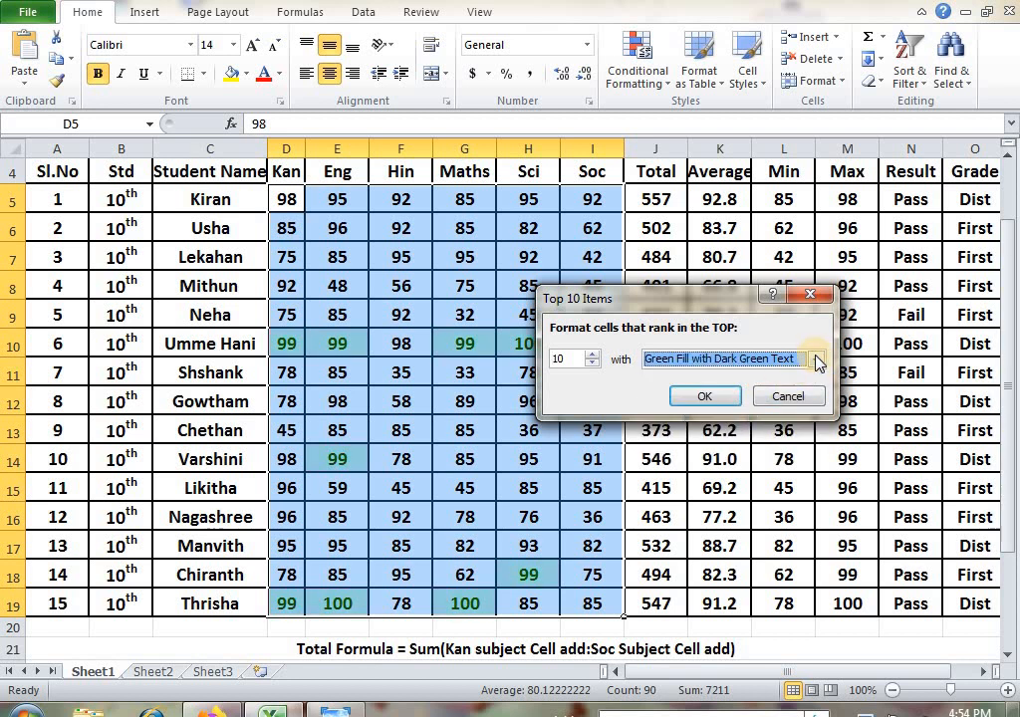
pyautogui.click(823, 366)
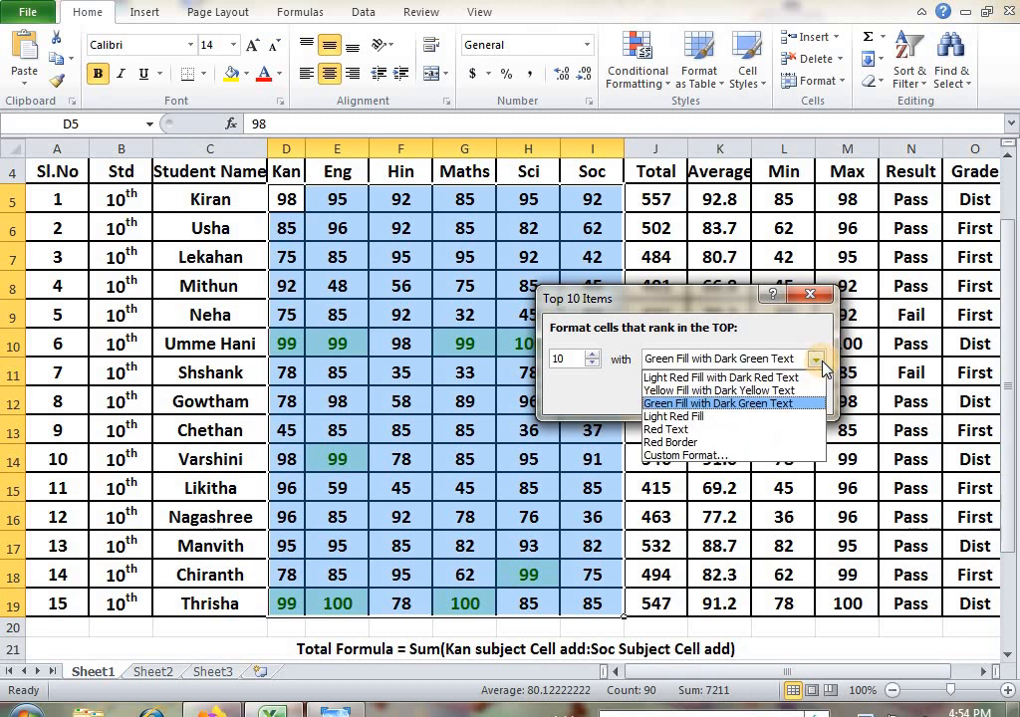
pyautogui.click(707, 441)
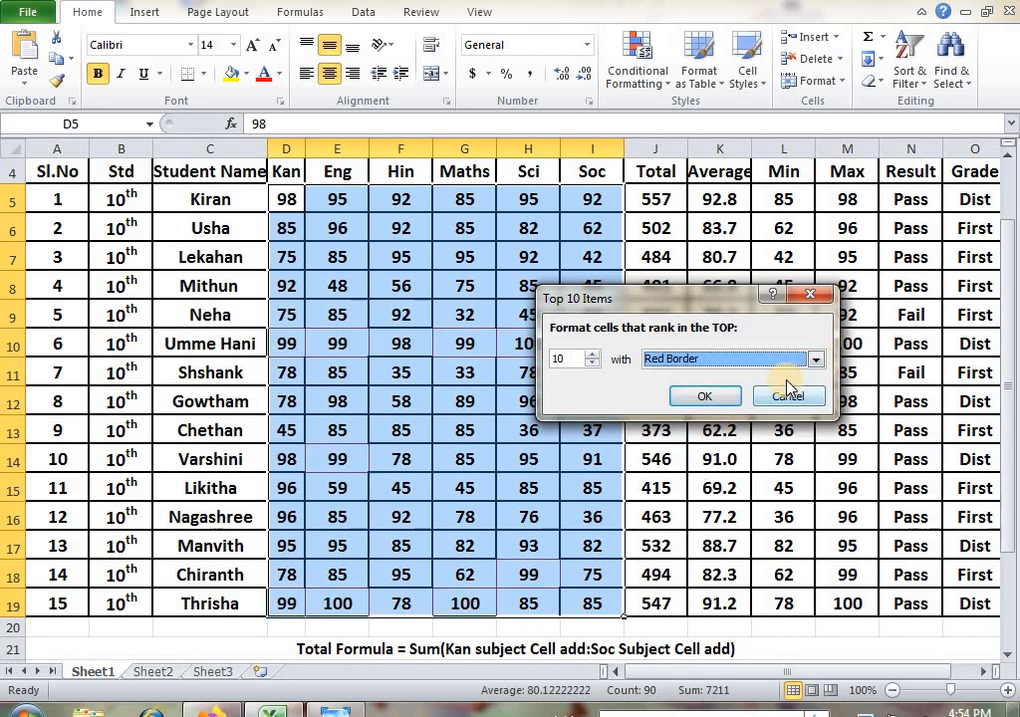
# Start a custom format for the rule with an outline border, and choose a solid line style and red line colour.
pyautogui.click(815, 361)
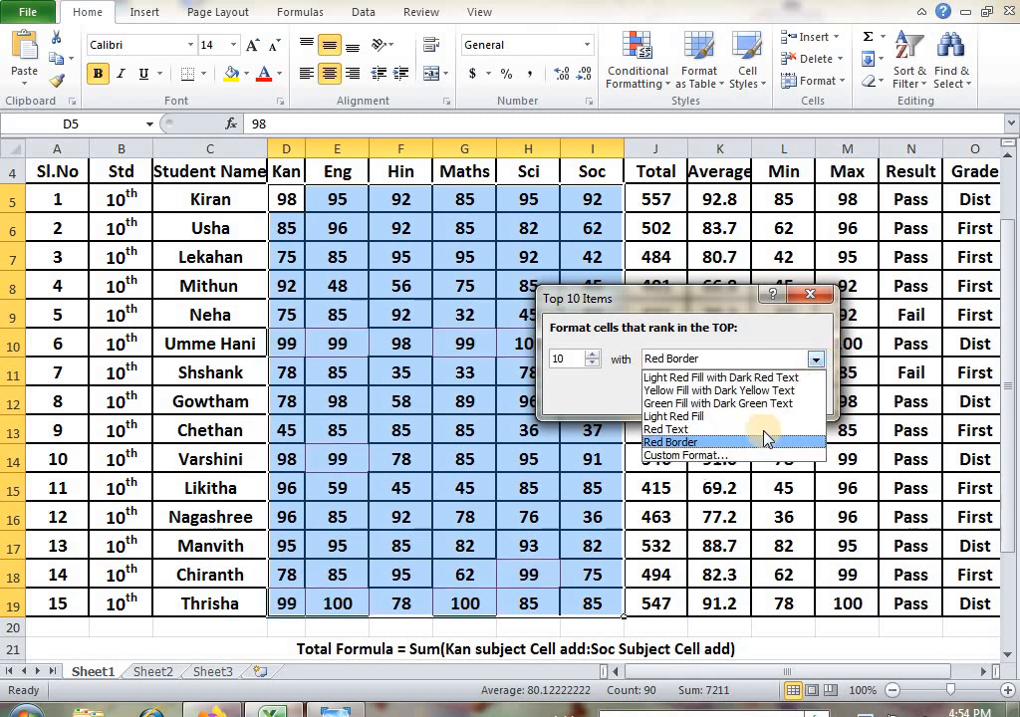
pyautogui.click(713, 457)
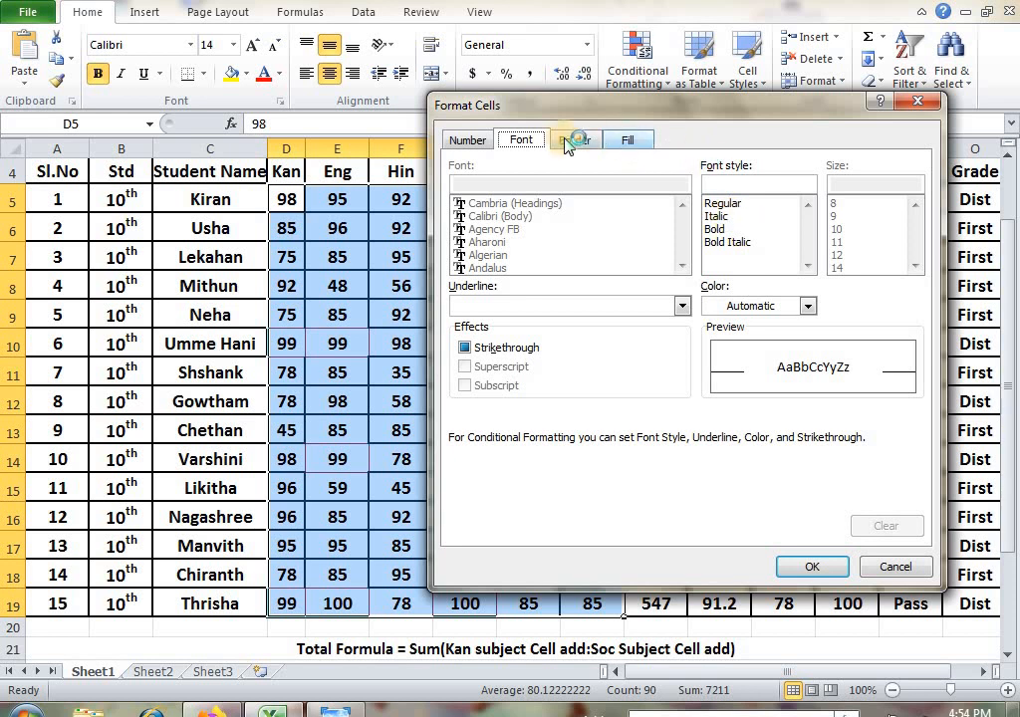
pyautogui.click(561, 142)
pyautogui.click(707, 199)
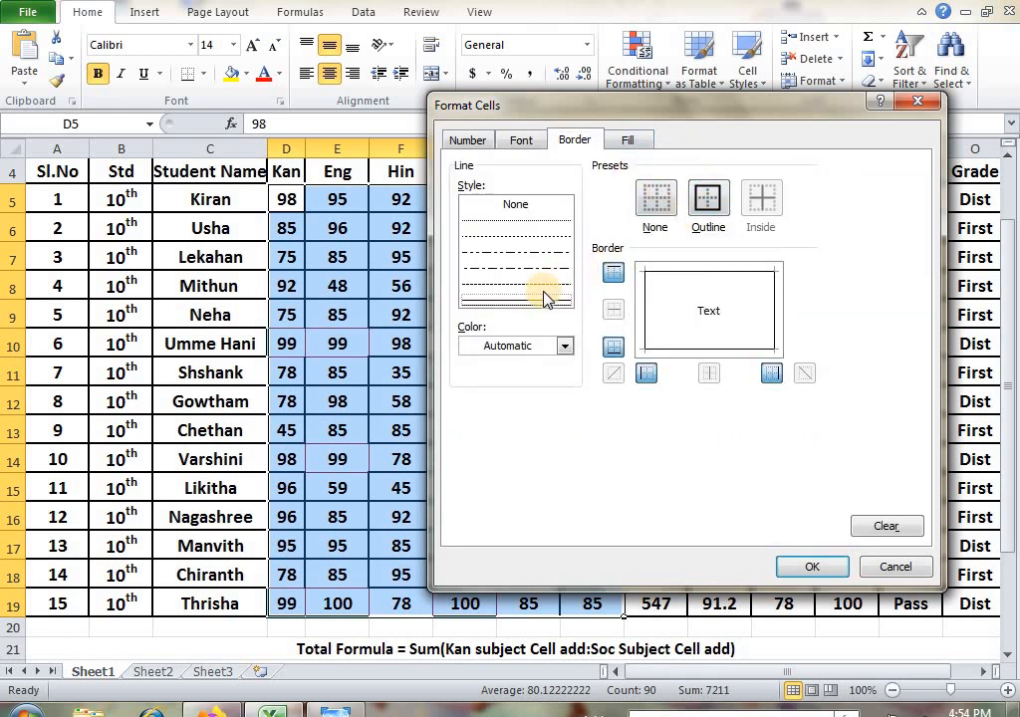
pyautogui.click(545, 299)
pyautogui.click(564, 346)
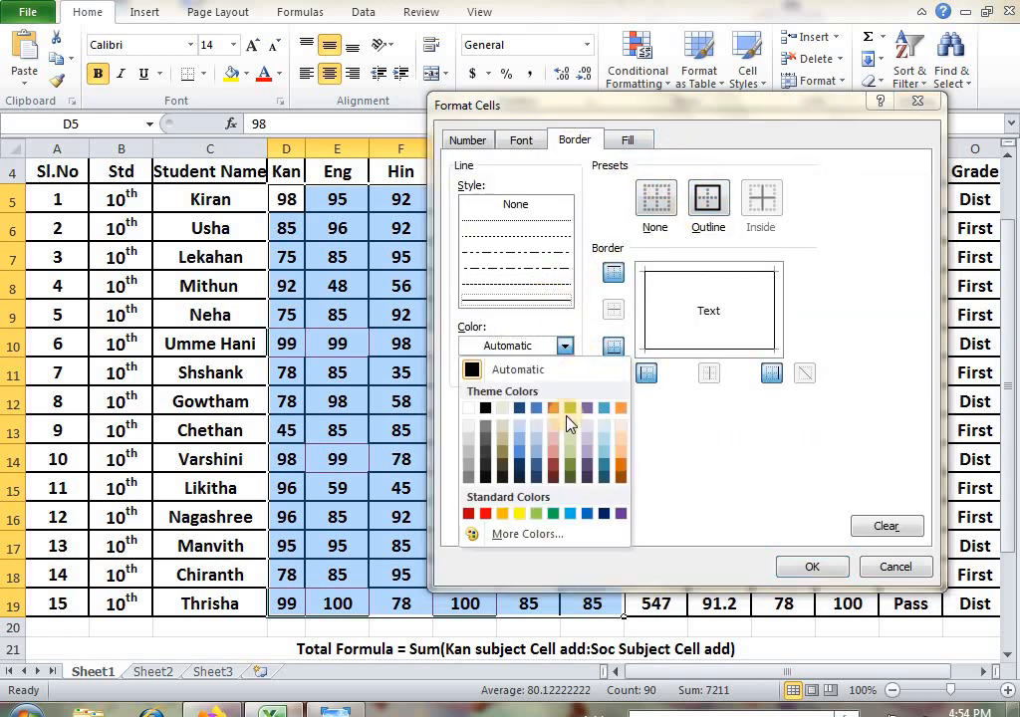
pyautogui.click(489, 516)
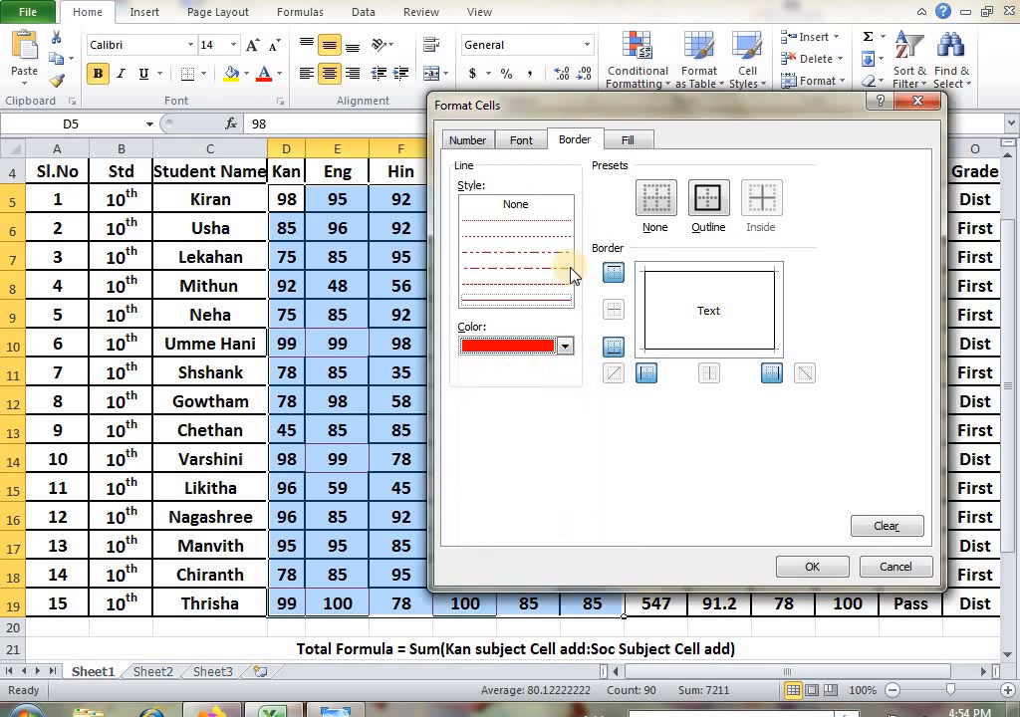
# Set the custom format's fill to green and apply the Top 10 Items rule.
pyautogui.click(623, 141)
pyautogui.click(557, 337)
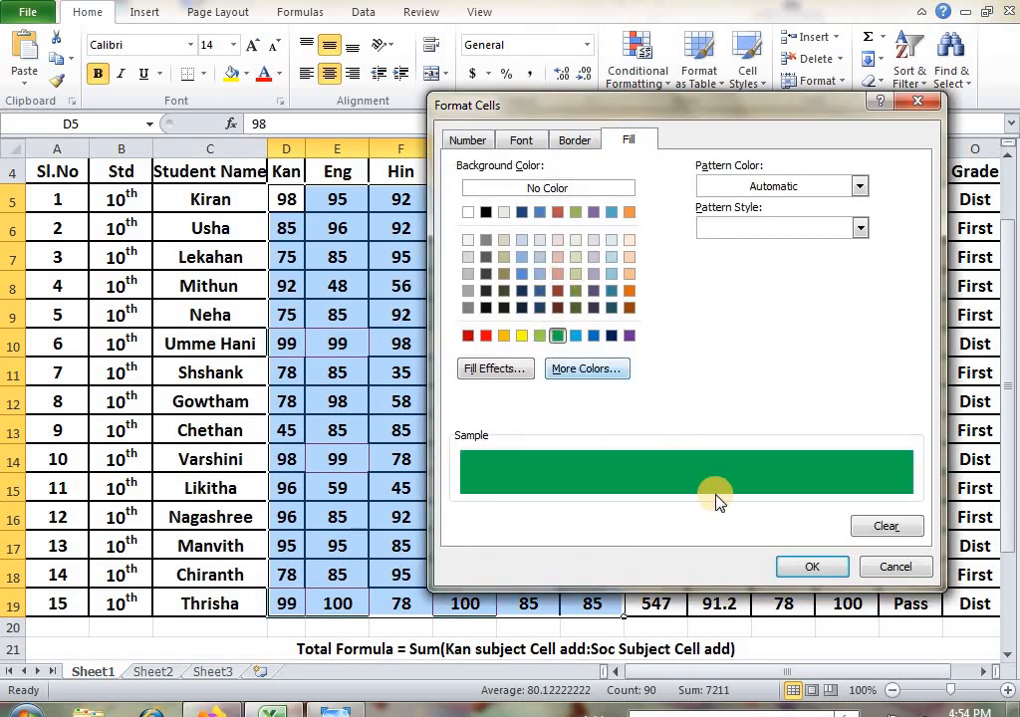
pyautogui.click(812, 566)
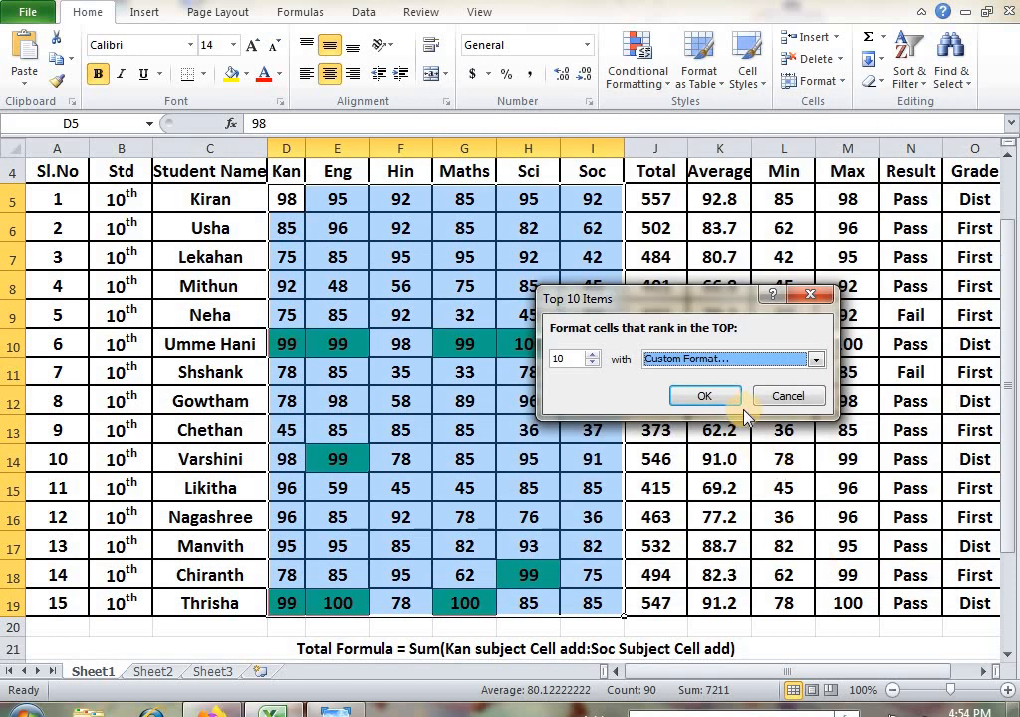
pyautogui.click(709, 395)
pyautogui.click(530, 388)
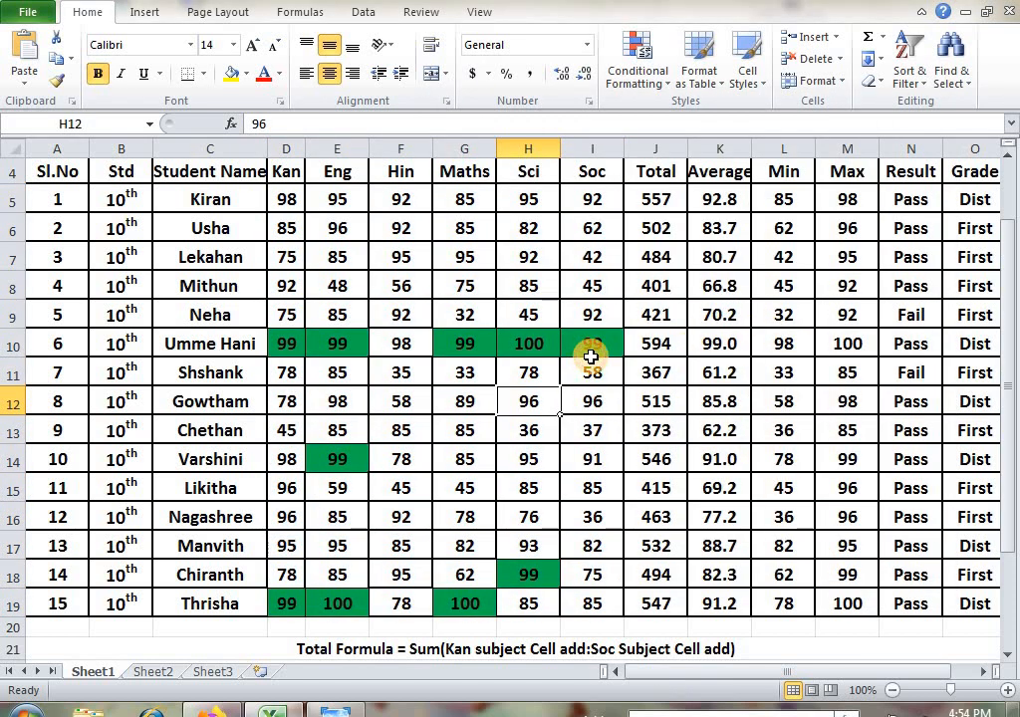
# Apply a Top 10% conditional formatting rule with a custom dark blue fill to the marks in D5:I19.
pyautogui.moveTo(289, 343); pyautogui.dragTo(464, 603)
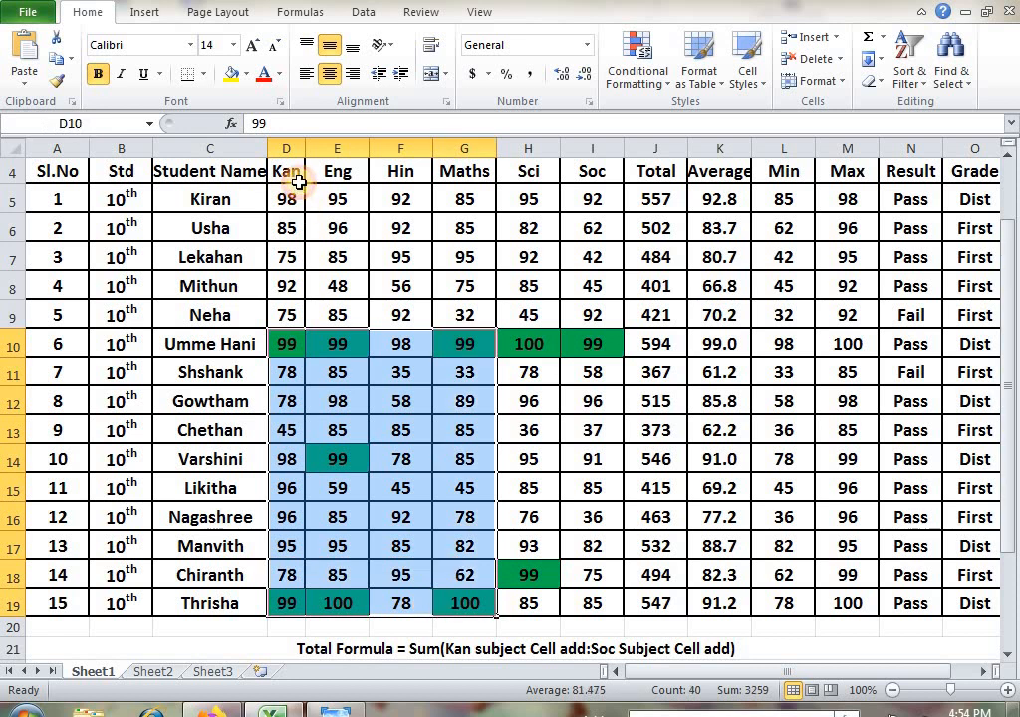
pyautogui.moveTo(288, 198); pyautogui.dragTo(577, 614)
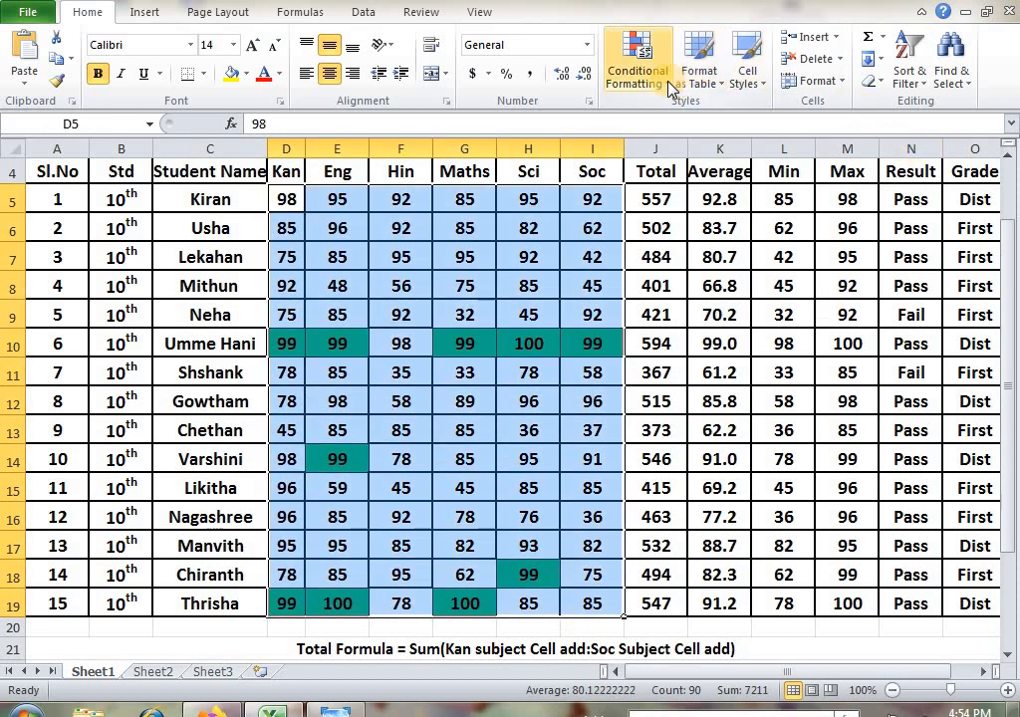
pyautogui.click(642, 78)
pyautogui.moveTo(685, 162)
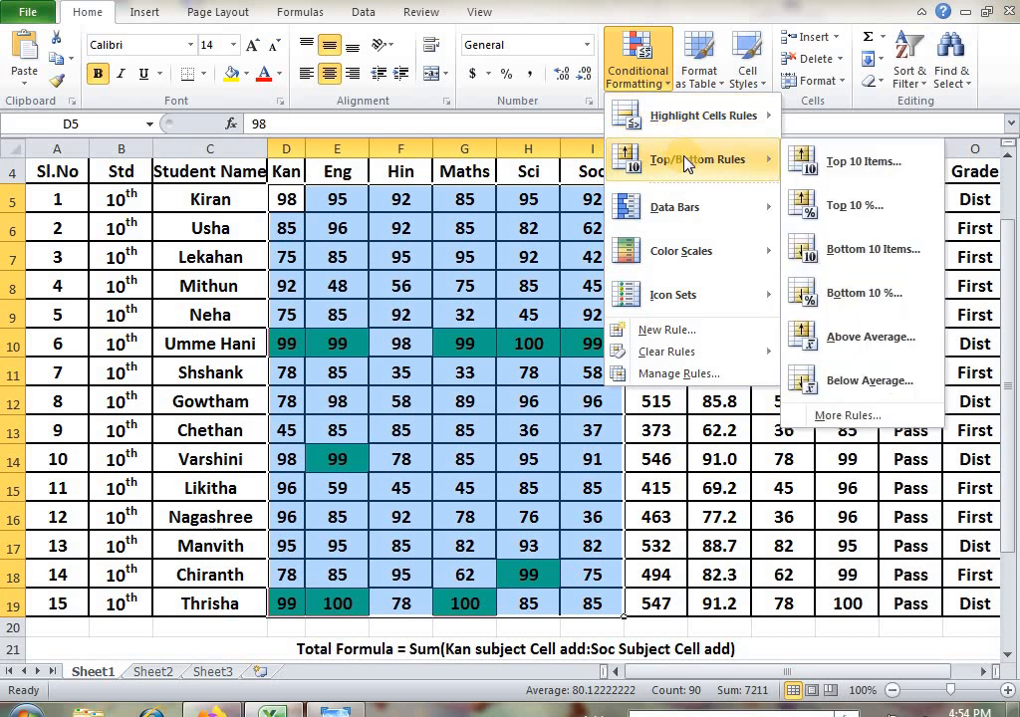
pyautogui.click(824, 206)
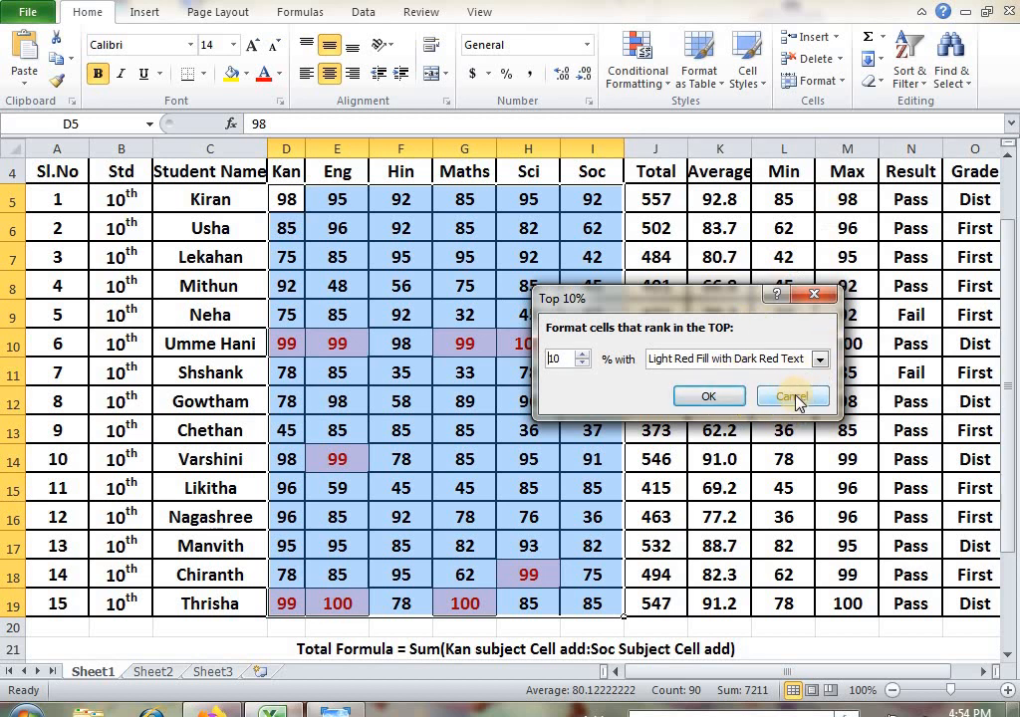
pyautogui.click(818, 360)
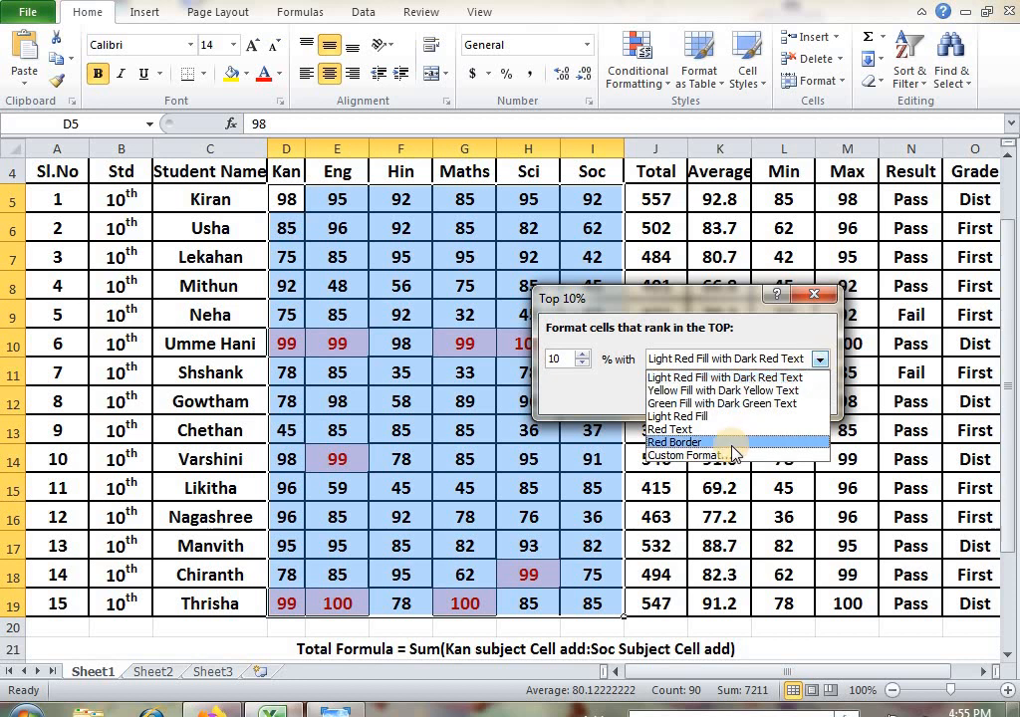
pyautogui.click(677, 455)
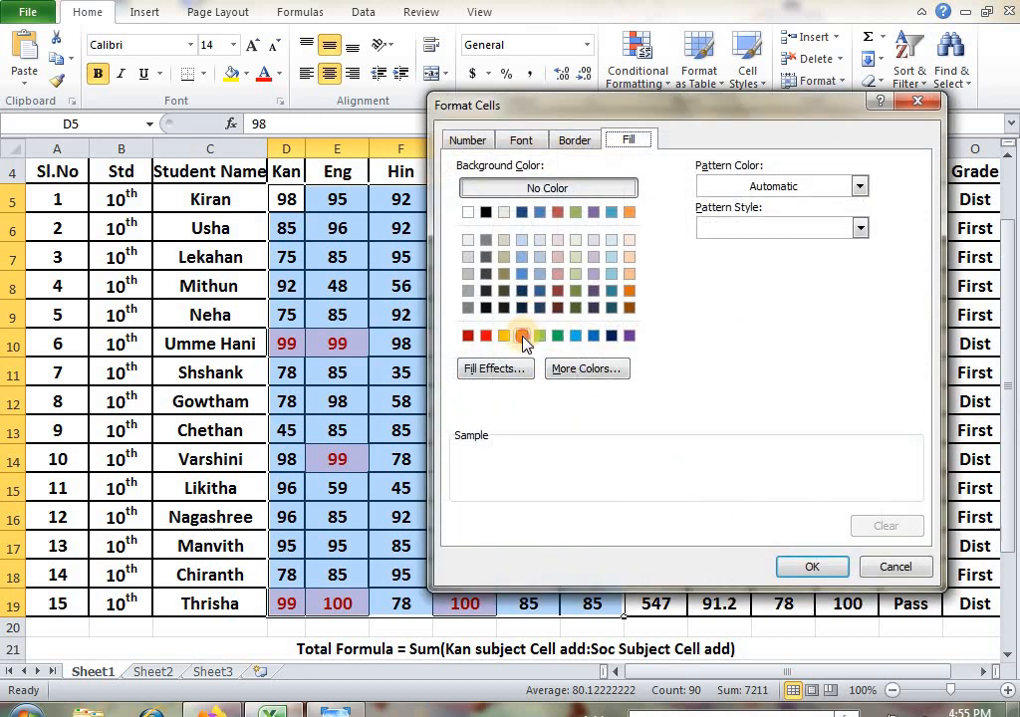
pyautogui.click(520, 336)
pyautogui.click(522, 308)
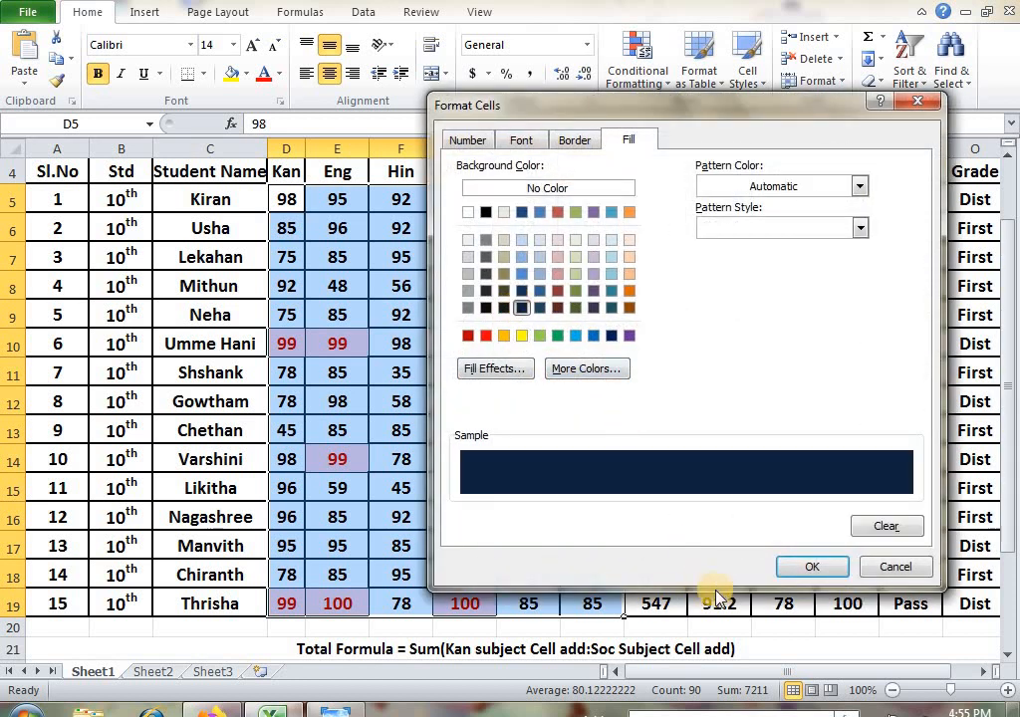
pyautogui.click(810, 567)
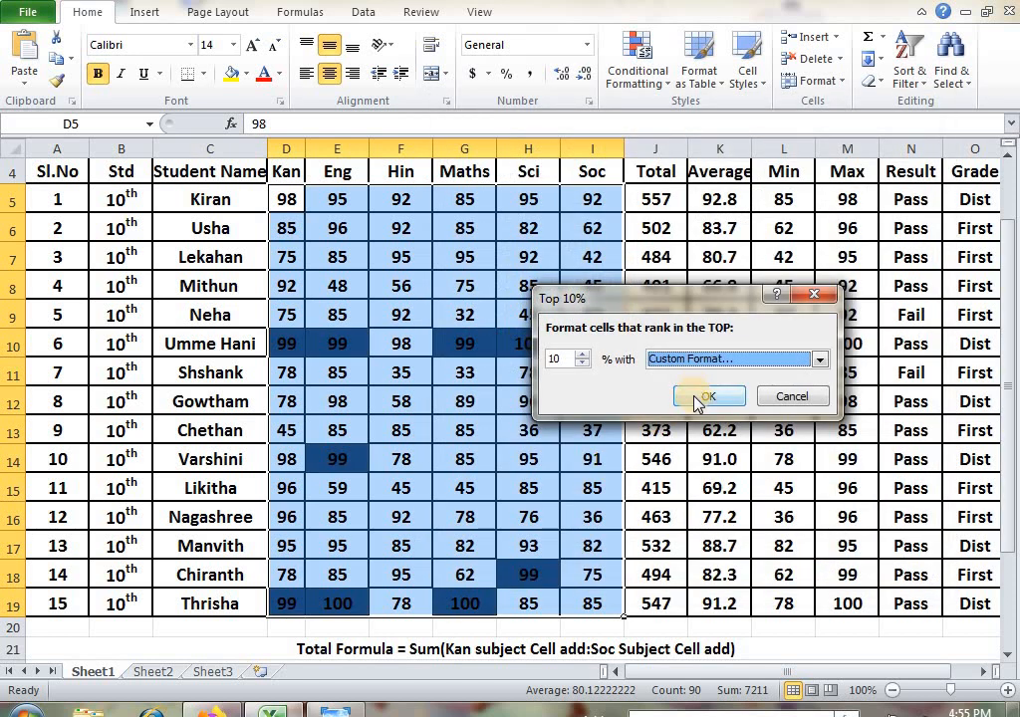
pyautogui.click(701, 398)
pyautogui.click(535, 404)
# Change the marks to 35 in D10, 60 in E11 and 35 in E10.
pyautogui.click(290, 343)
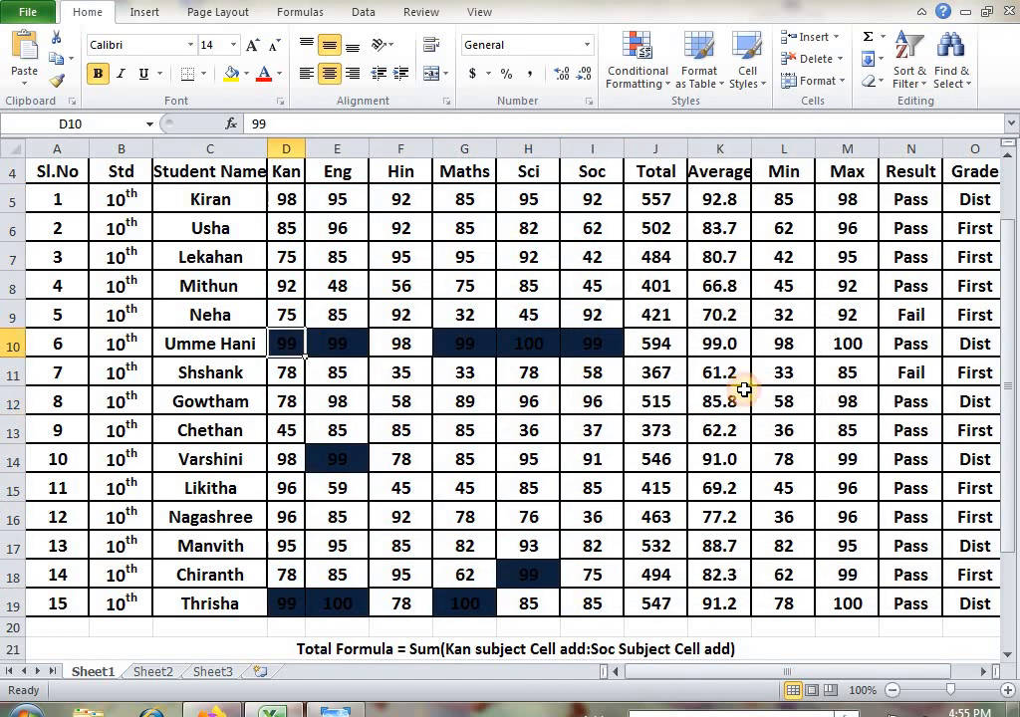
pyautogui.write('35')
pyautogui.press('Tab')
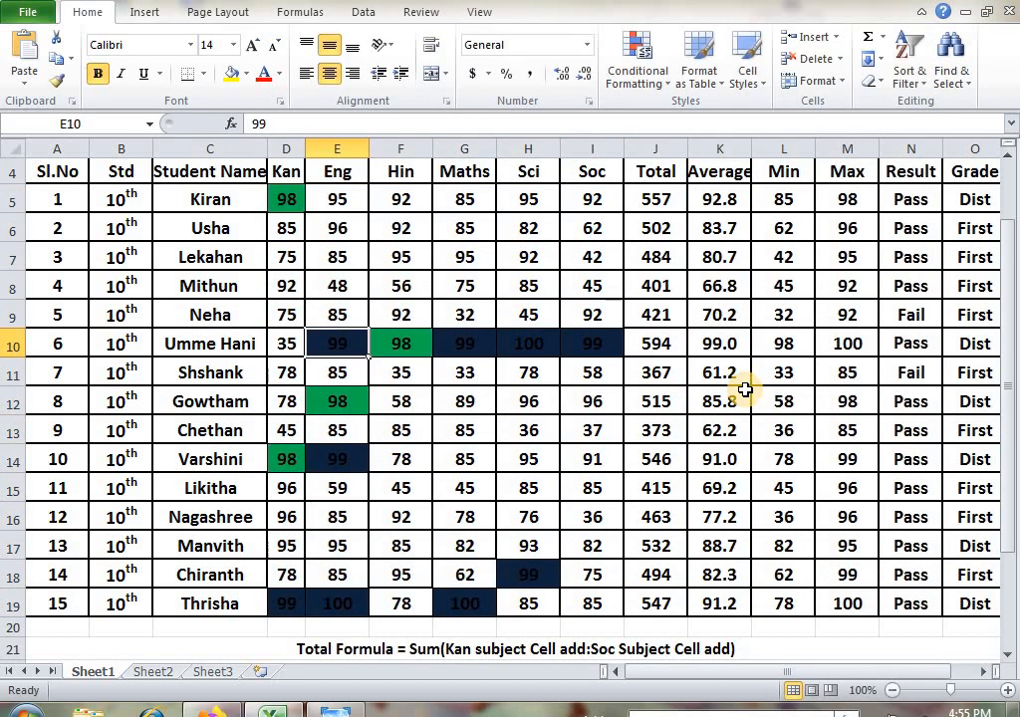
pyautogui.press('Down')
pyautogui.write('60')
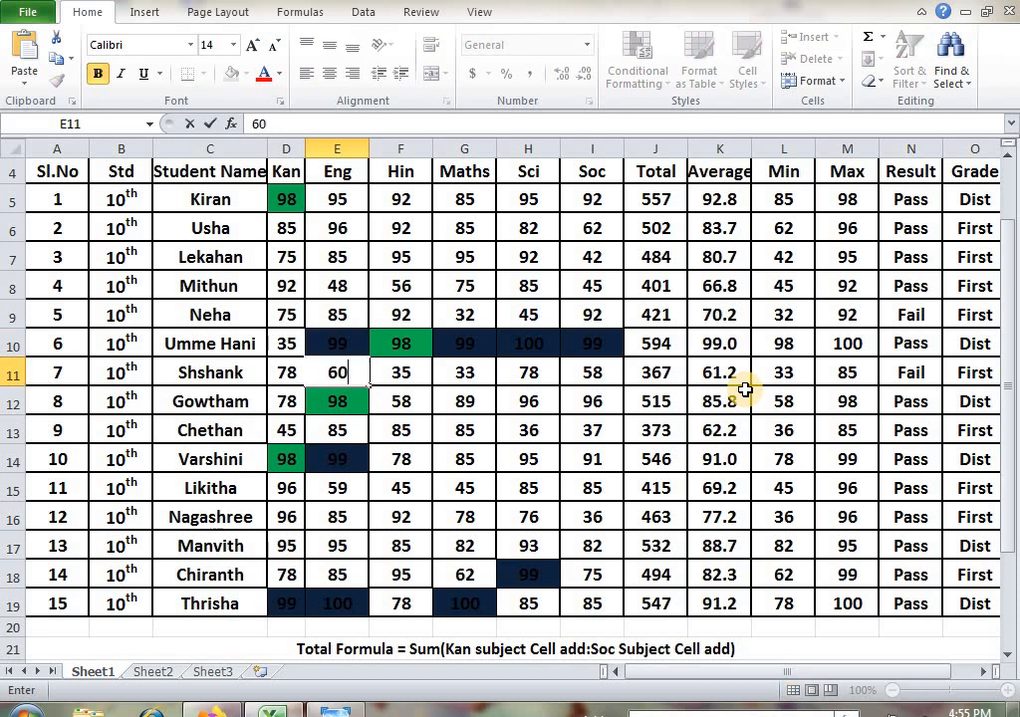
pyautogui.press('Up')
pyautogui.write('35')
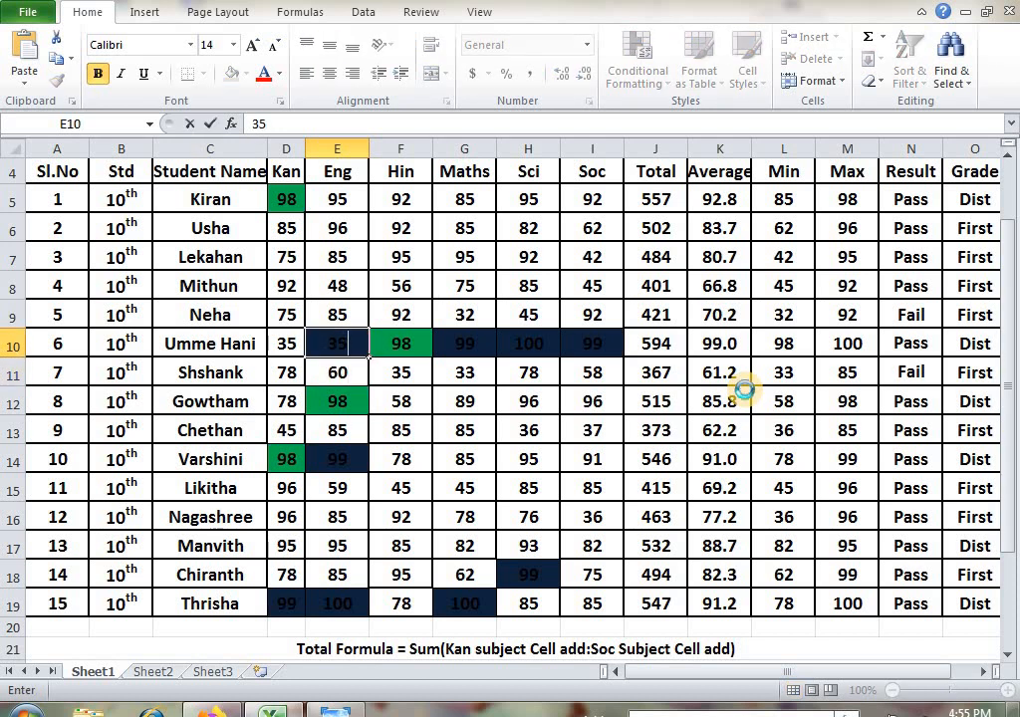
pyautogui.press('Tab')
# Change the Maths mark in G10 to 90.
pyautogui.press('Right')
pyautogui.press('Right')
pyautogui.press('Left')
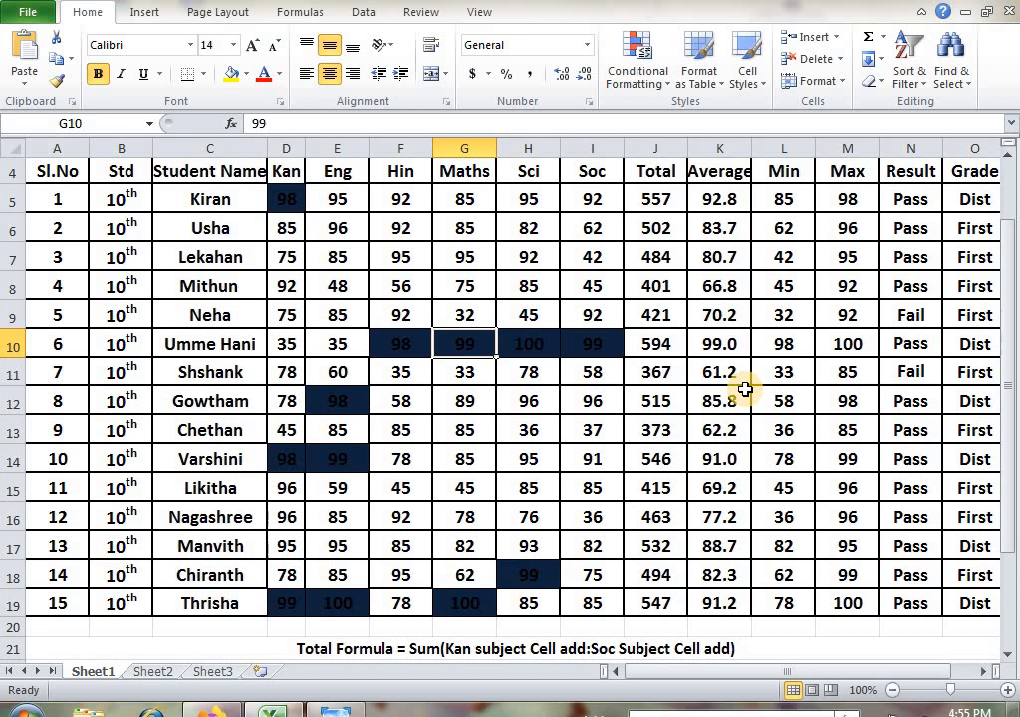
pyautogui.write('90')
pyautogui.press('Tab')
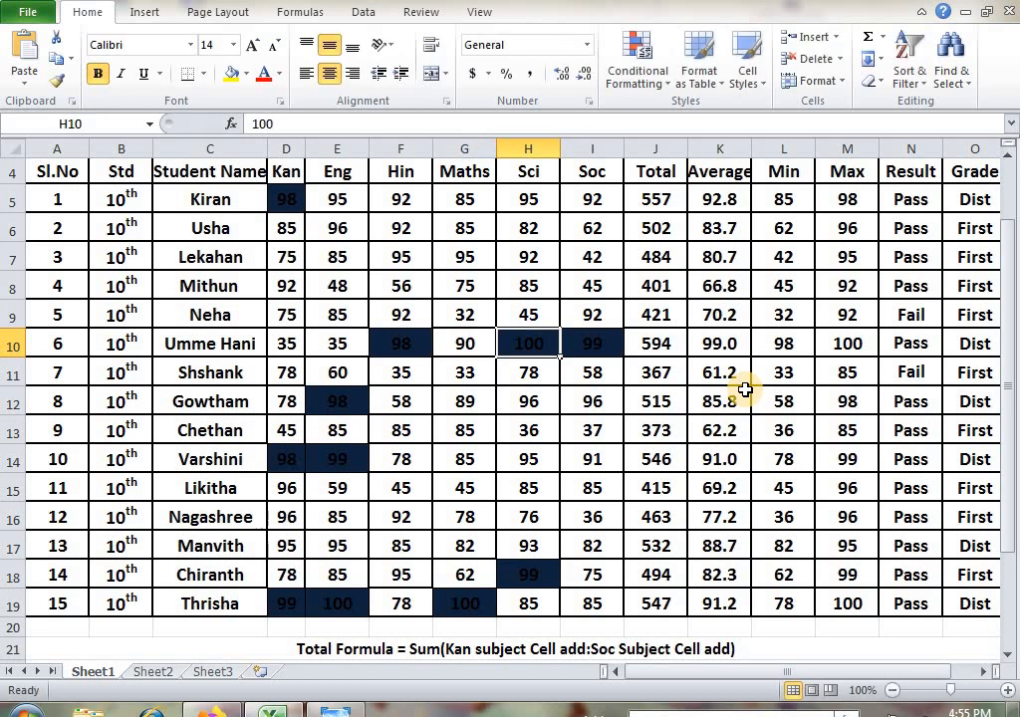
pyautogui.press('Right')
pyautogui.press('Right')
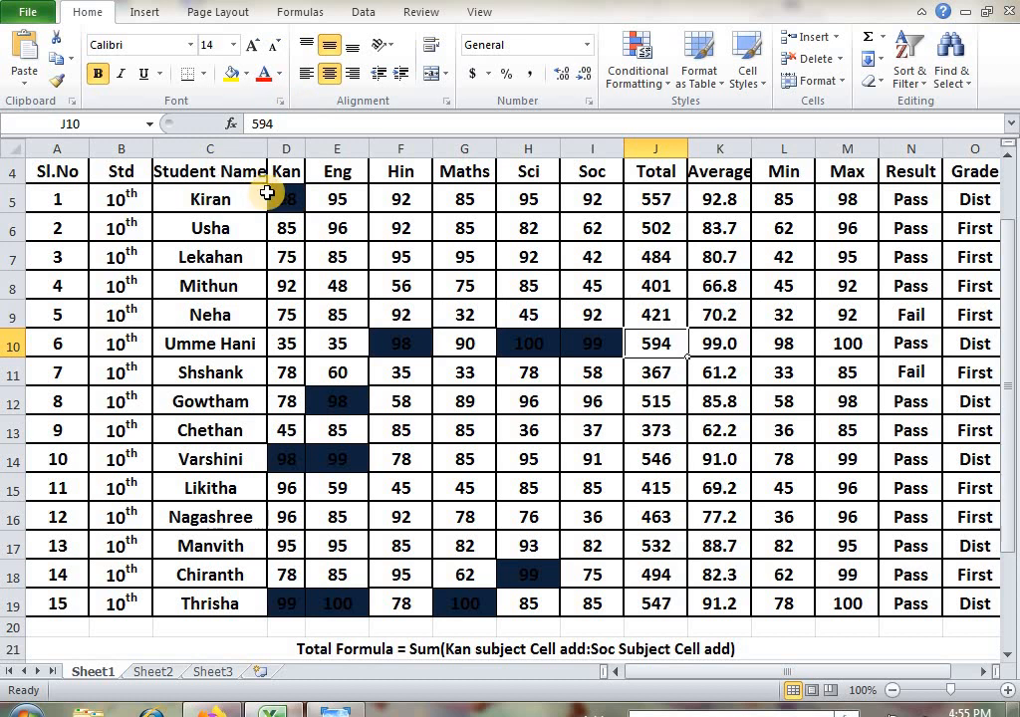
# Start a Bottom 10 Items conditional formatting rule on the marks in D5:I19 and open its custom format.
pyautogui.moveTo(267, 198); pyautogui.dragTo(573, 511)
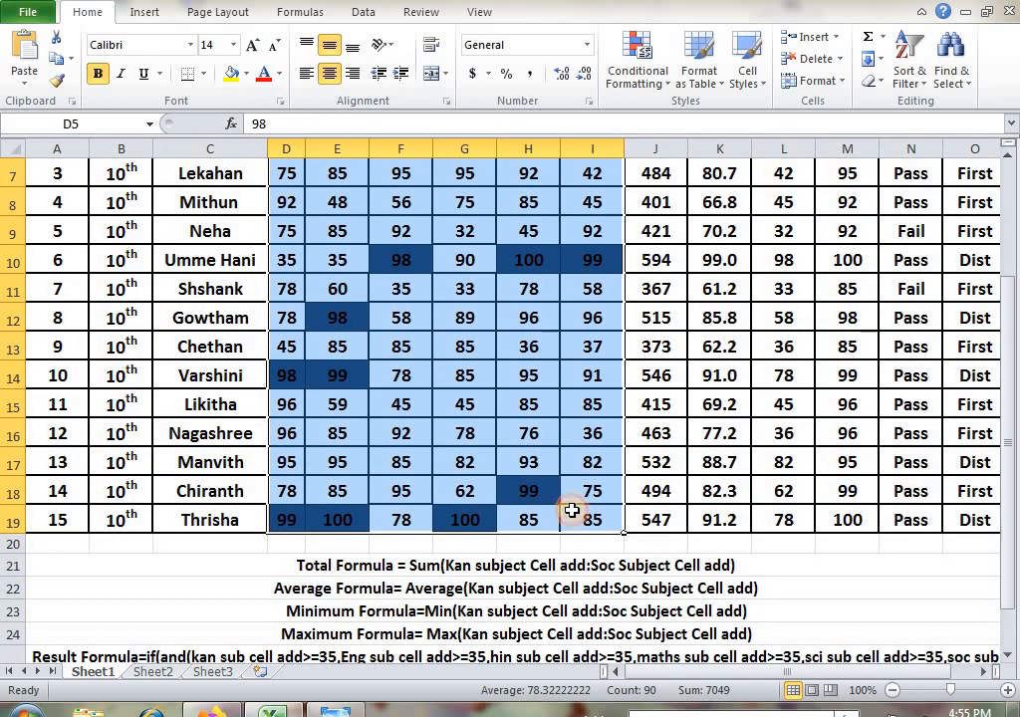
pyautogui.scroll(2, 573, 511)
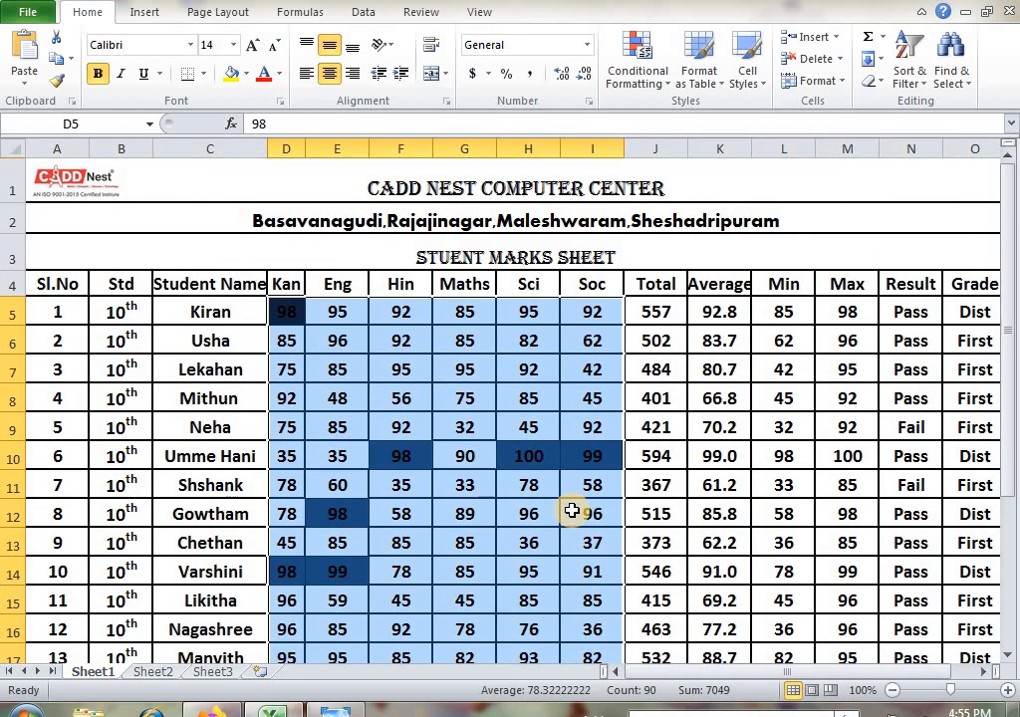
pyautogui.click(669, 81)
pyautogui.moveTo(683, 163)
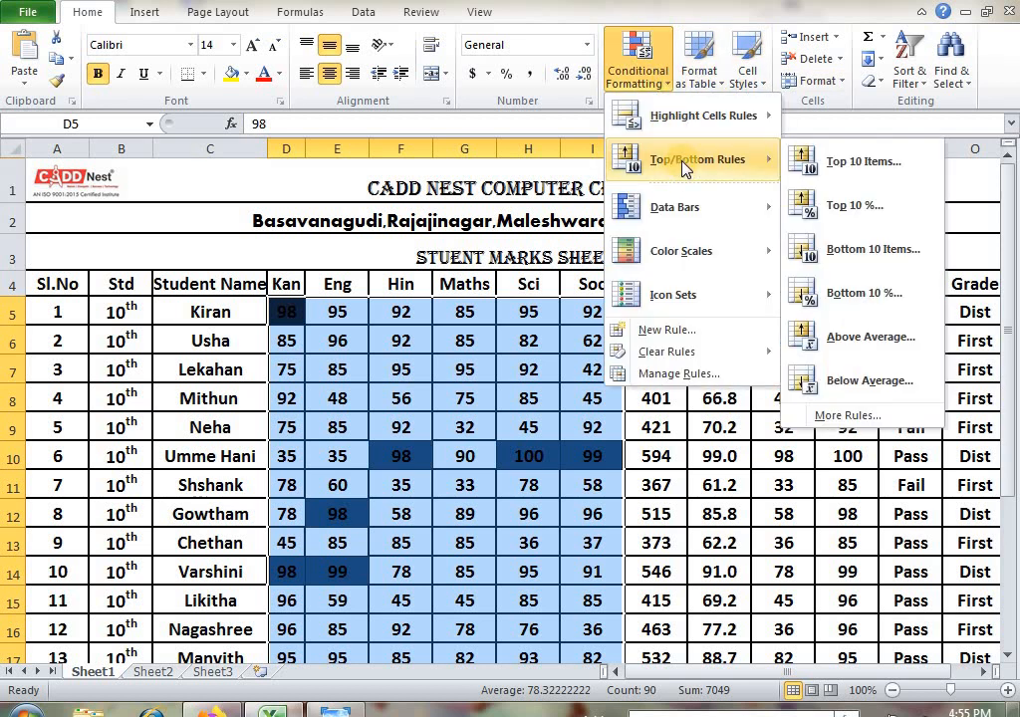
pyautogui.click(866, 250)
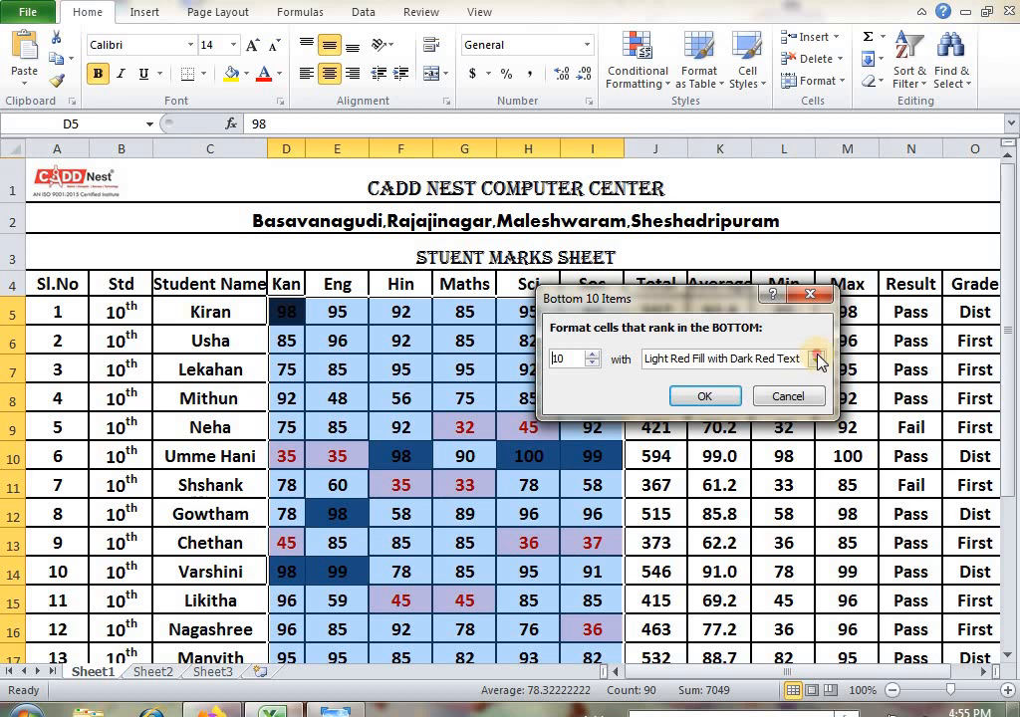
pyautogui.click(817, 359)
pyautogui.click(786, 454)
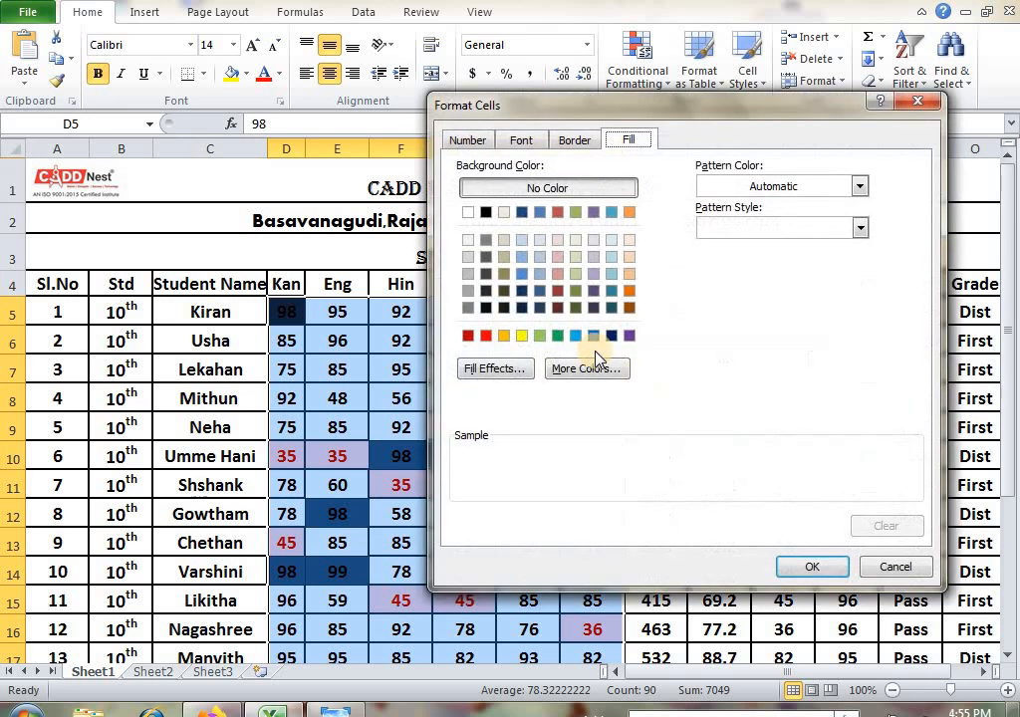
# Choose a two-color gradient fill effect with From center shading for the custom format.
pyautogui.click(518, 336)
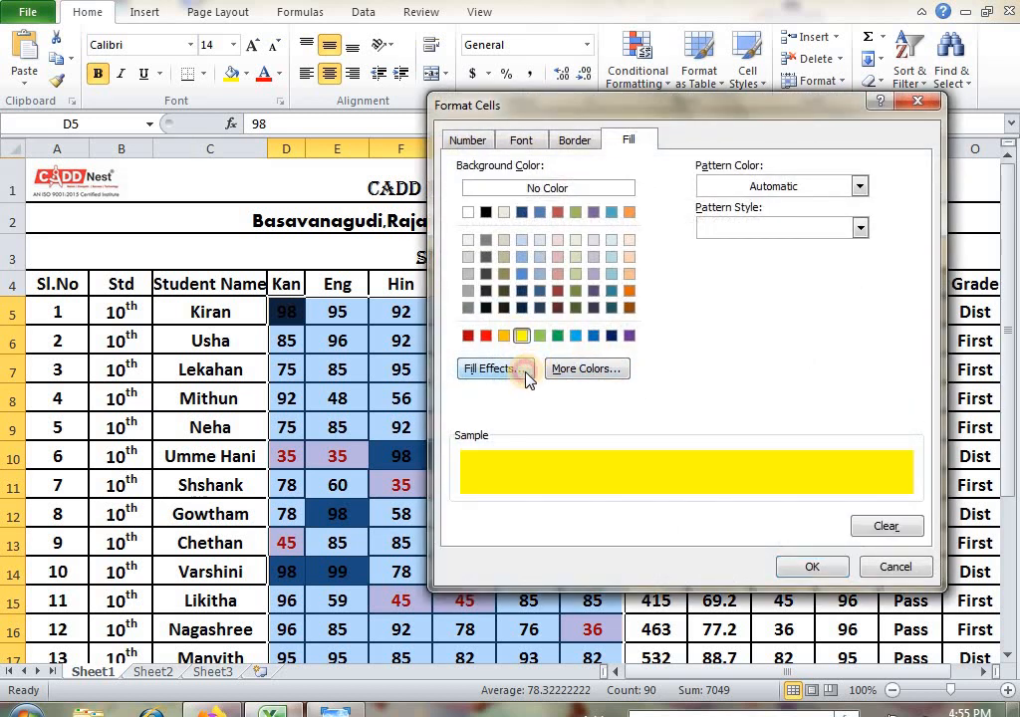
pyautogui.click(525, 371)
pyautogui.click(548, 440)
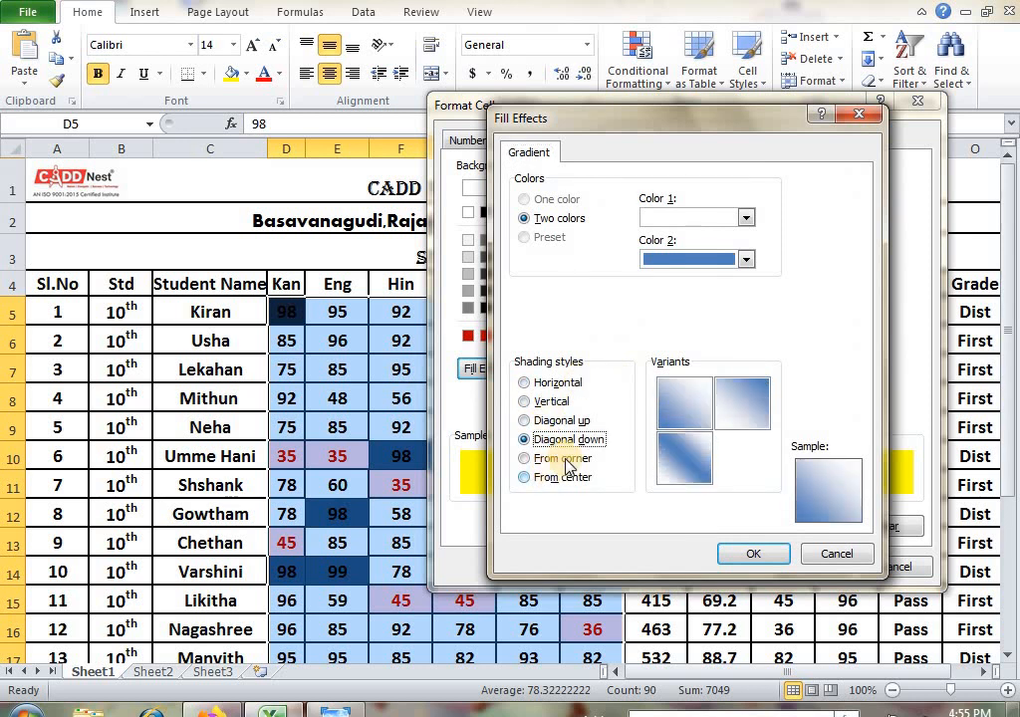
pyautogui.click(557, 477)
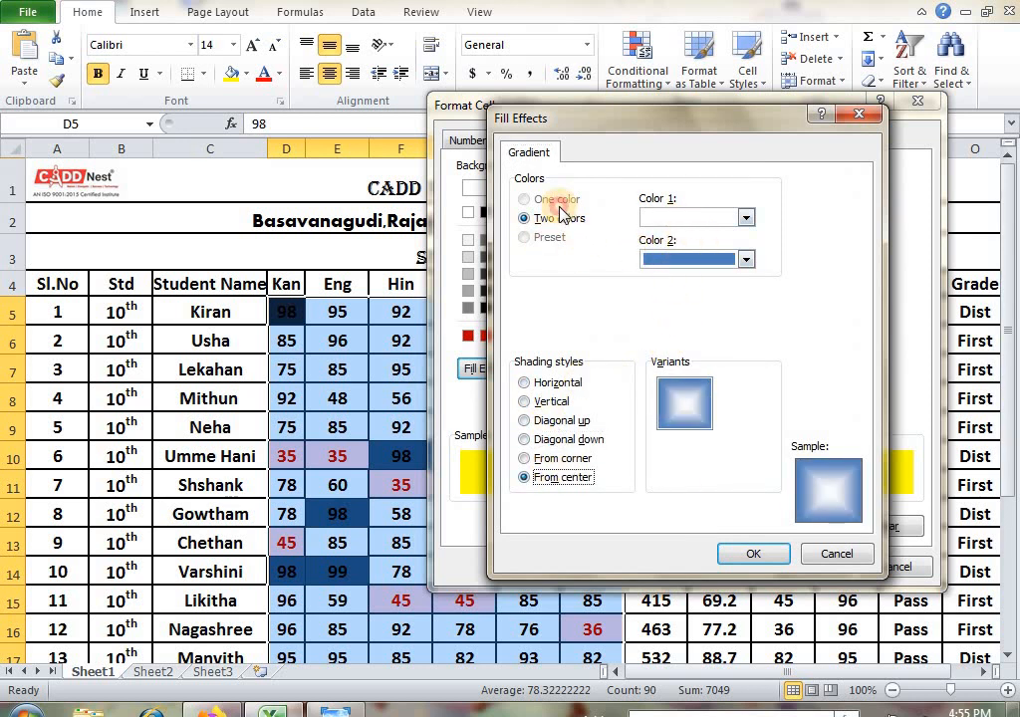
pyautogui.click(562, 214)
pyautogui.click(746, 219)
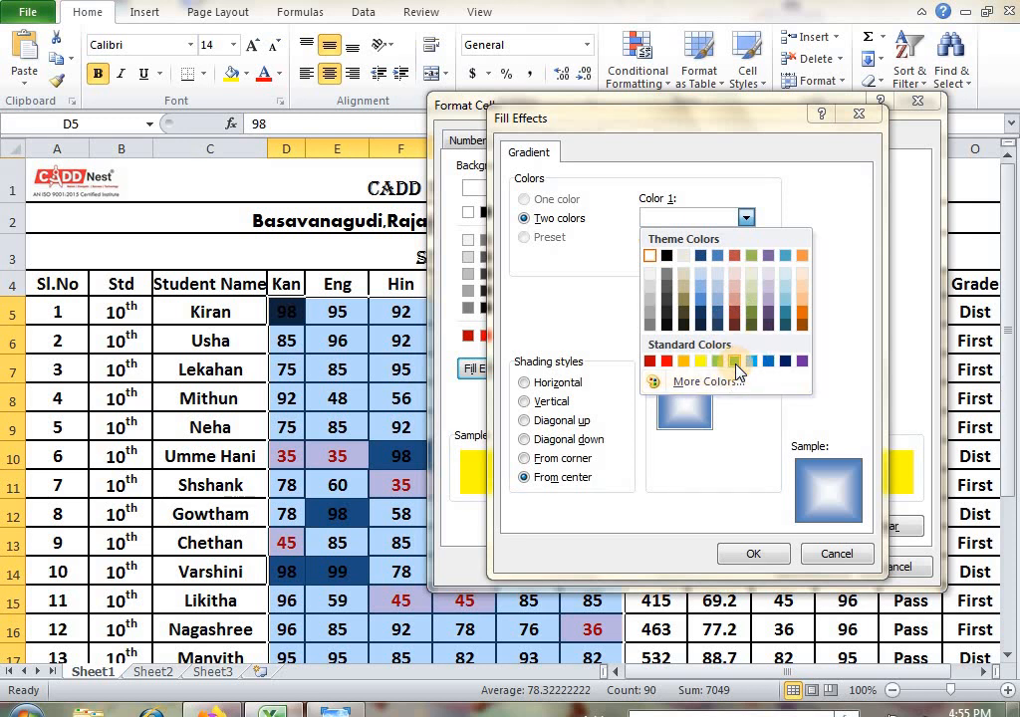
pyautogui.click(612, 418)
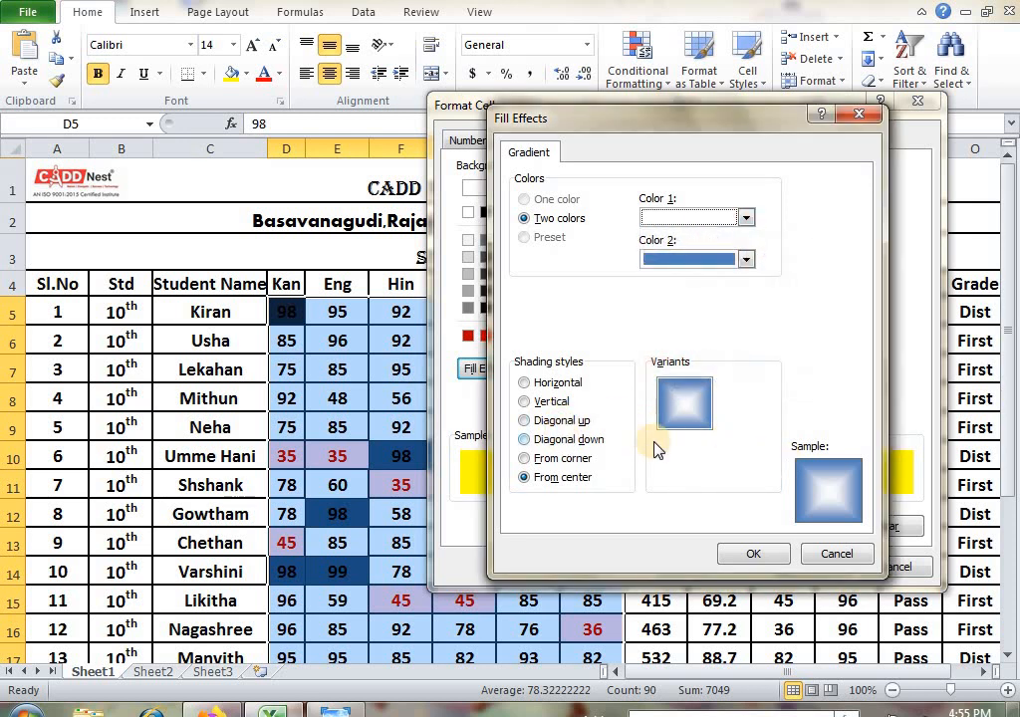
# Set the gradient's Color 1 to yellow and Color 2 to light blue.
pyautogui.click(687, 261)
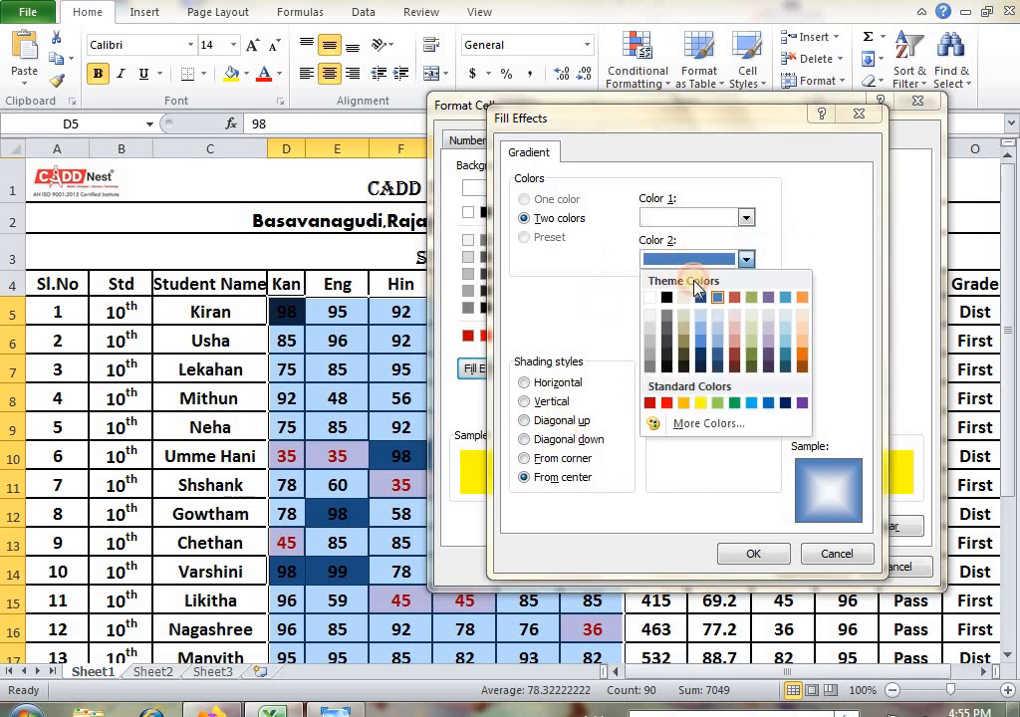
pyautogui.click(700, 404)
pyautogui.click(746, 259)
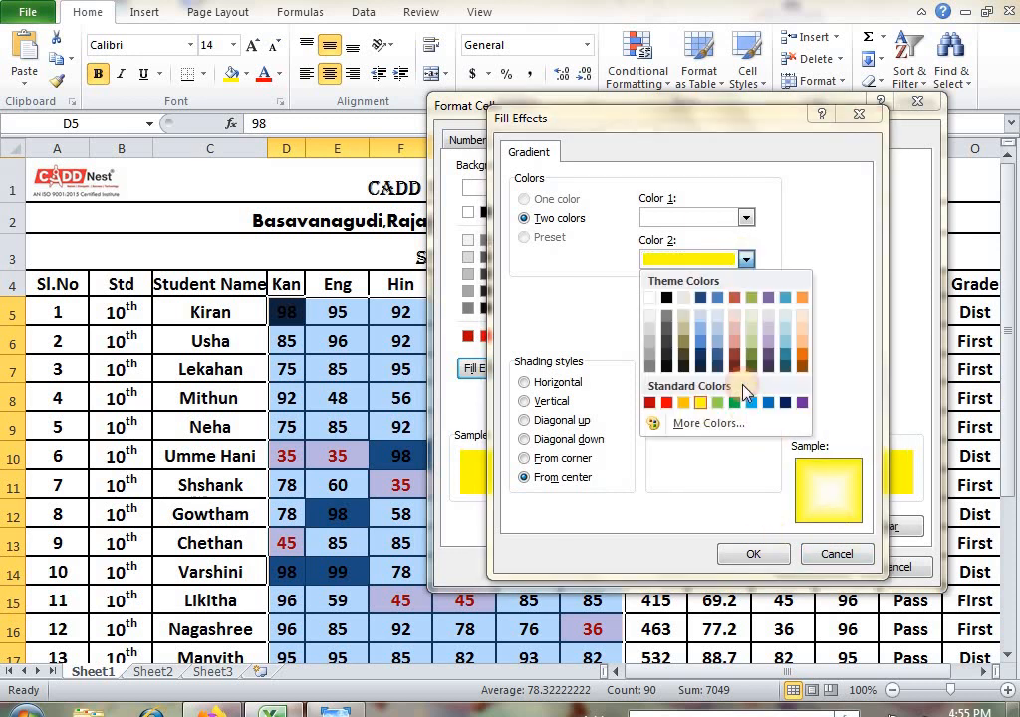
pyautogui.click(752, 404)
pyautogui.click(746, 218)
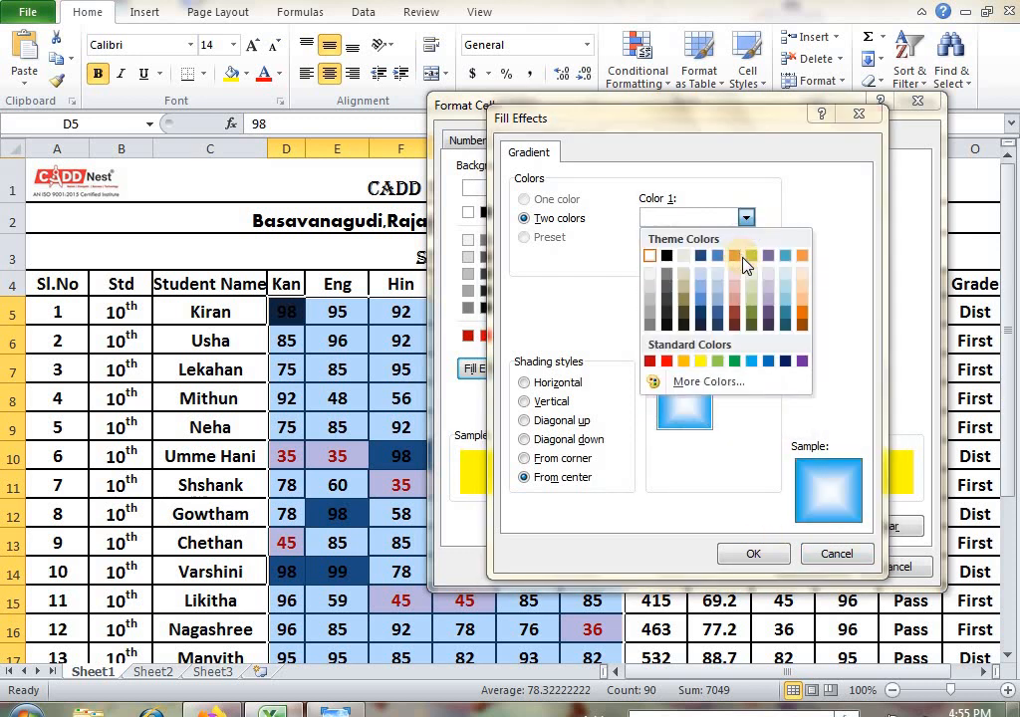
pyautogui.click(701, 361)
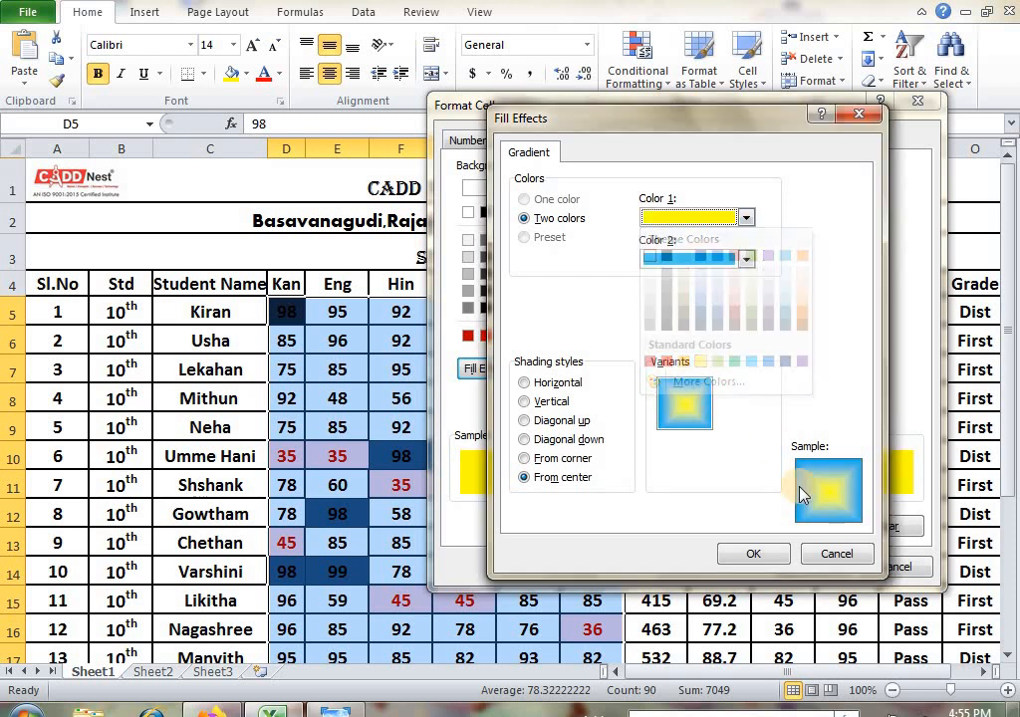
pyautogui.click(773, 555)
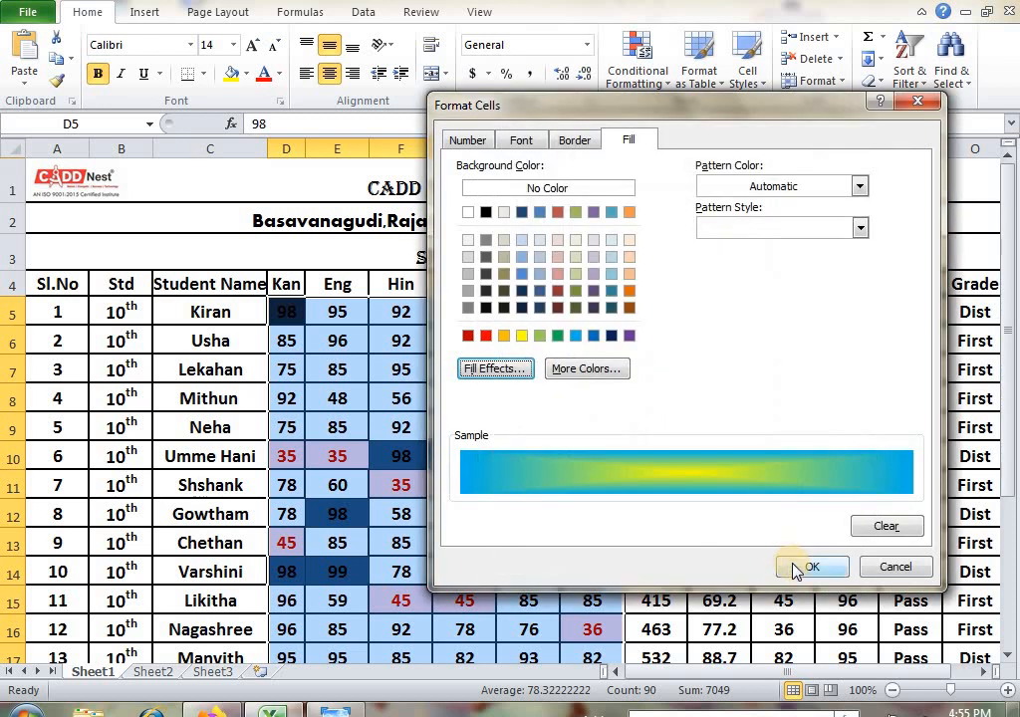
# Apply the Bottom 10 Items rule with the gradient format and check the highlighted marks.
pyautogui.click(797, 563)
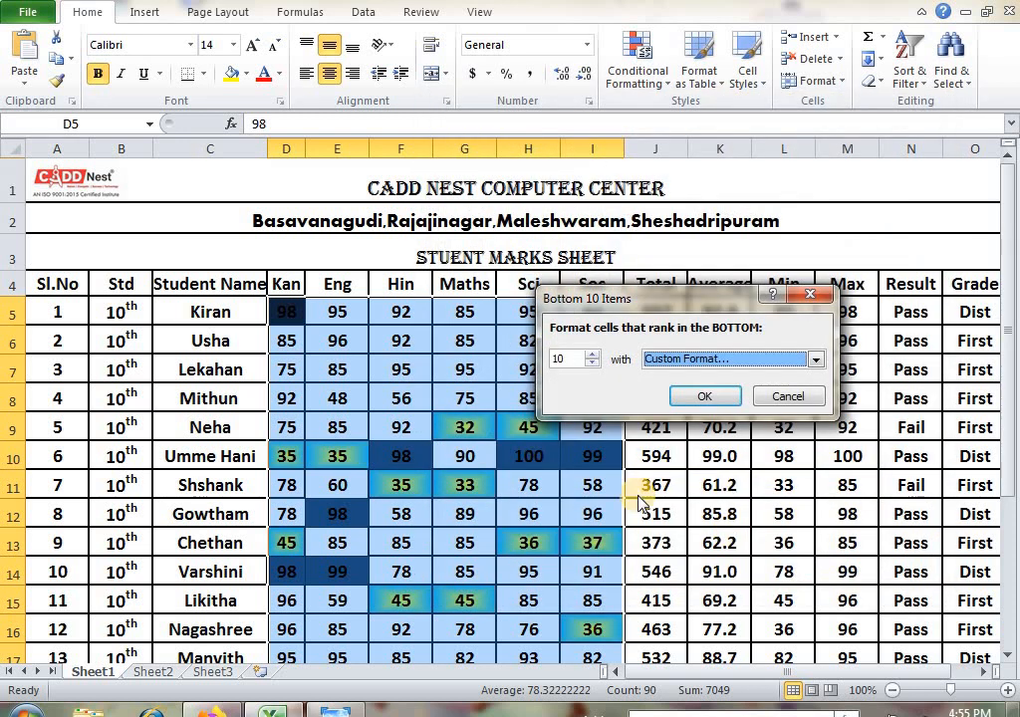
pyautogui.click(703, 396)
pyautogui.click(532, 495)
pyautogui.scroll(-2, 457, 416)
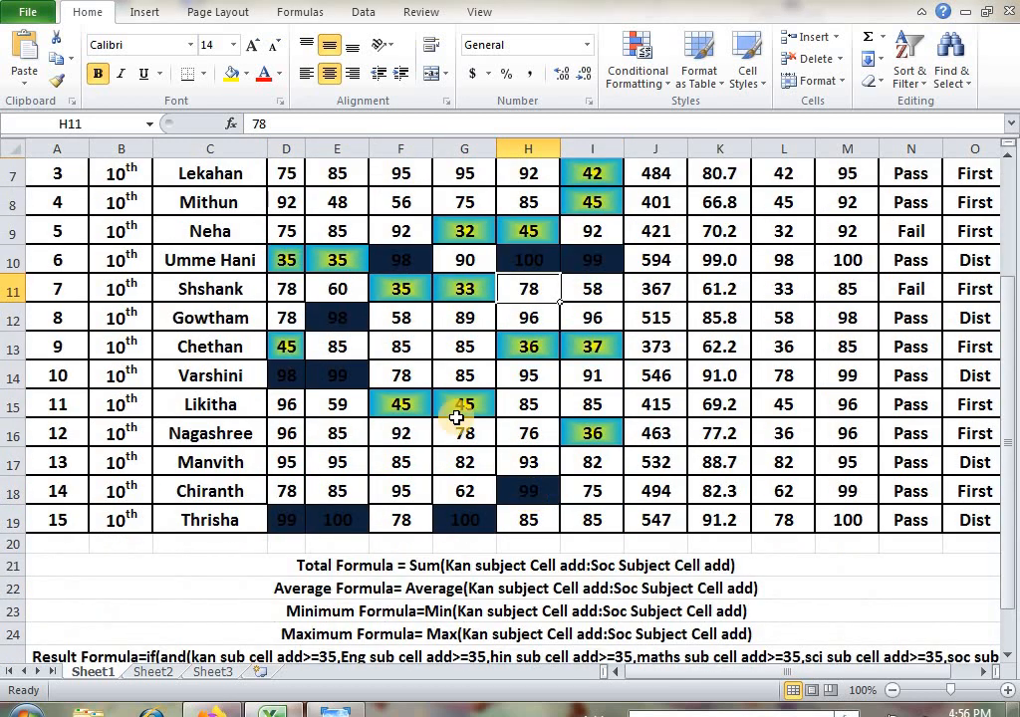
pyautogui.scroll(2, 455, 400)
# Apply a Bottom 10% conditional formatting rule with Light Red Fill with Dark Red Text to the marks in D5:I19.
pyautogui.moveTo(294, 312); pyautogui.dragTo(602, 601)
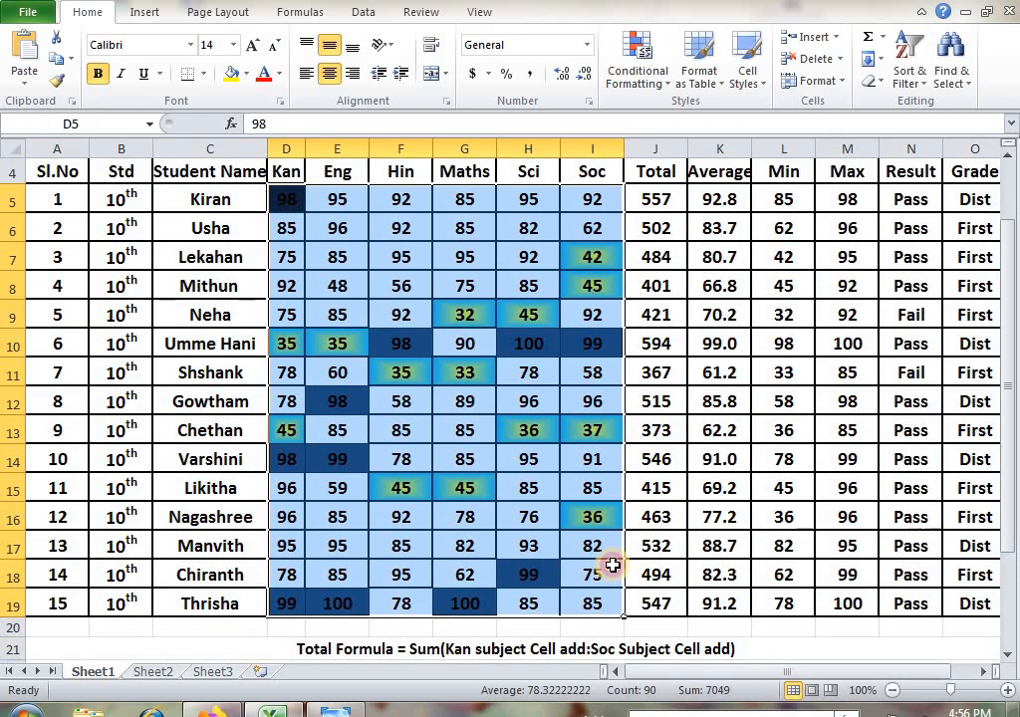
pyautogui.click(642, 79)
pyautogui.moveTo(712, 221)
pyautogui.moveTo(708, 169)
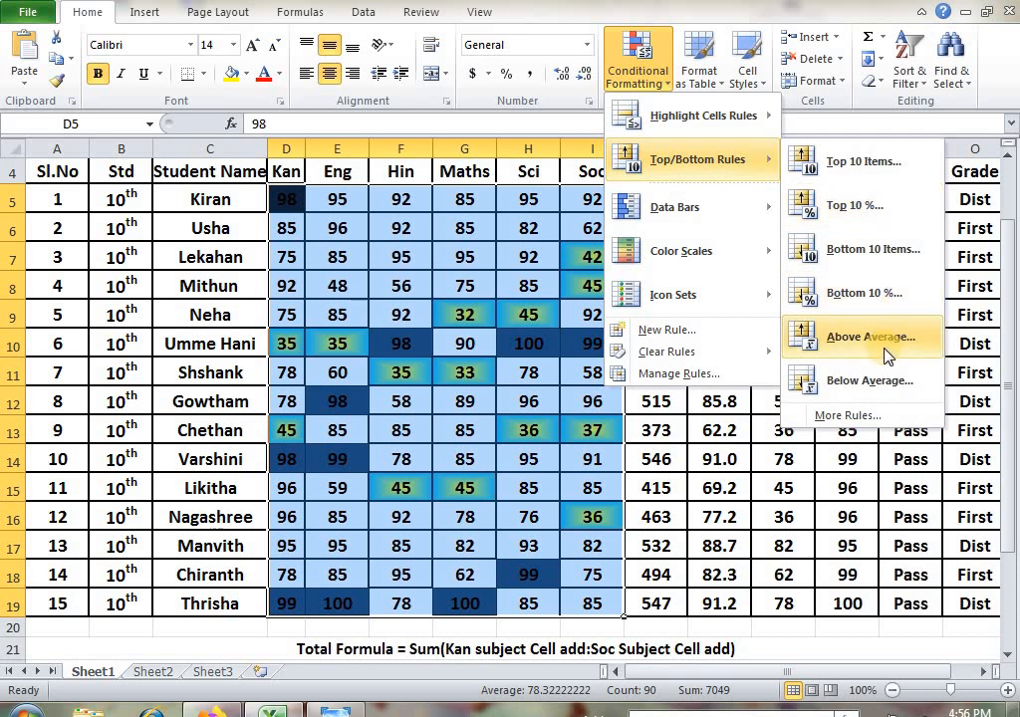
pyautogui.click(856, 293)
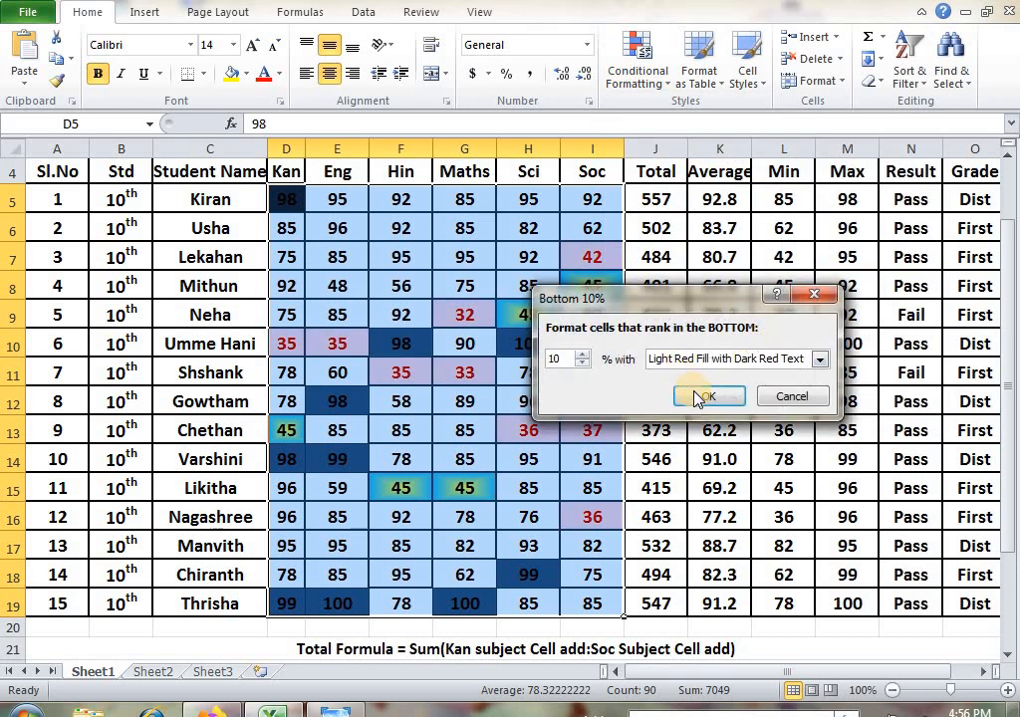
pyautogui.click(725, 407)
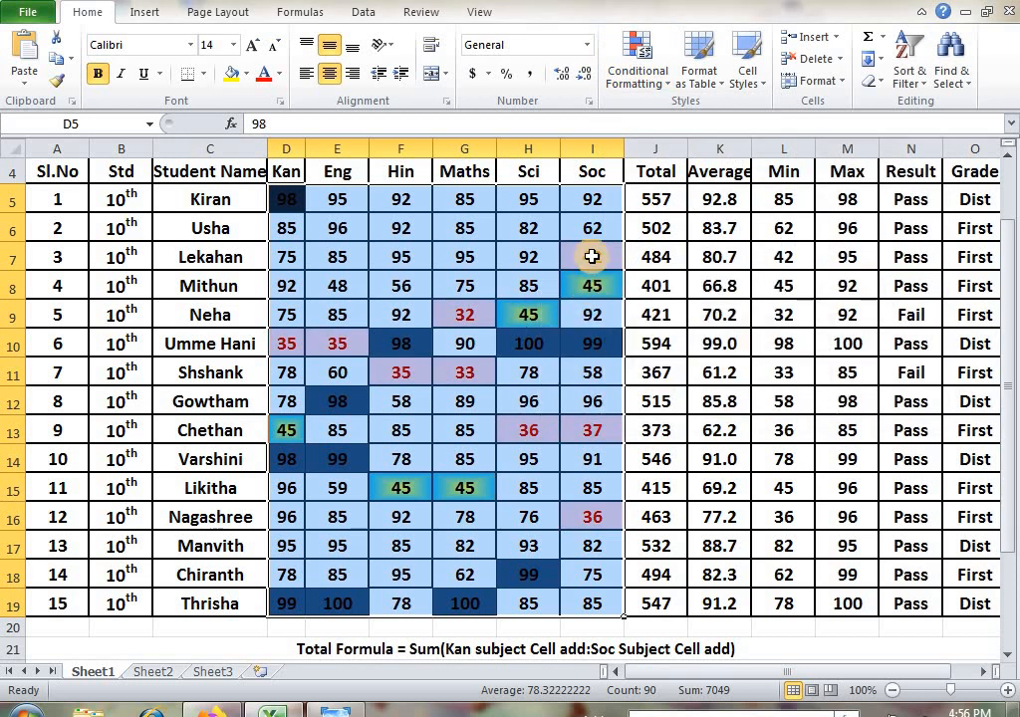
pyautogui.click(470, 295)
# Change the Soc mark in I7 and the Sci mark in H9 to 50.
pyautogui.click(576, 265)
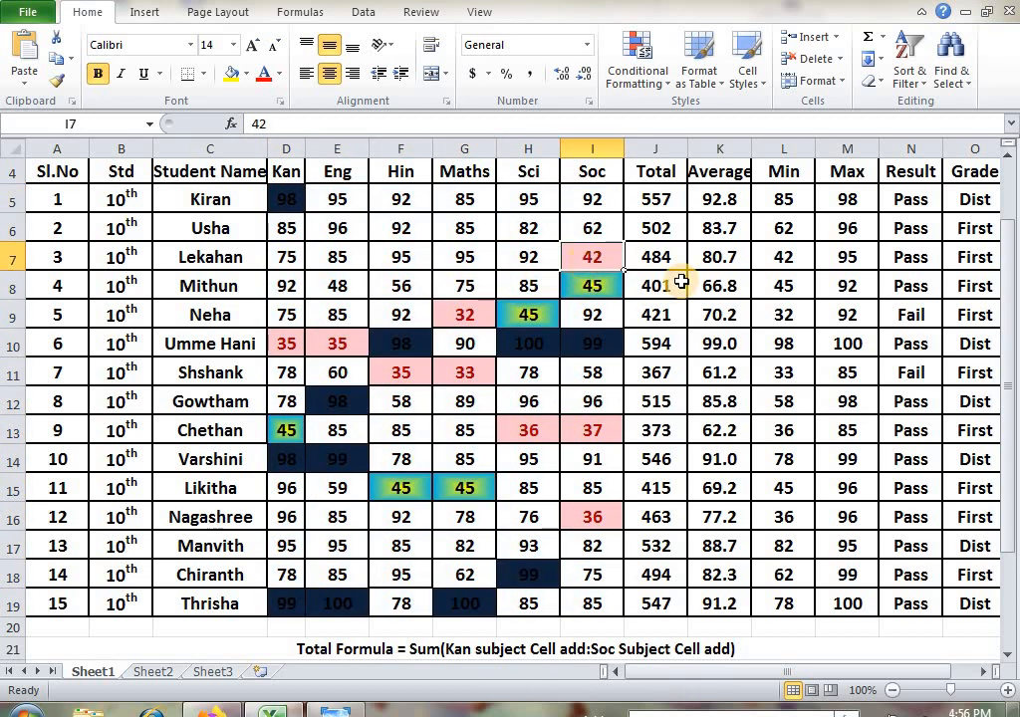
pyautogui.write('50')
pyautogui.press('Right')
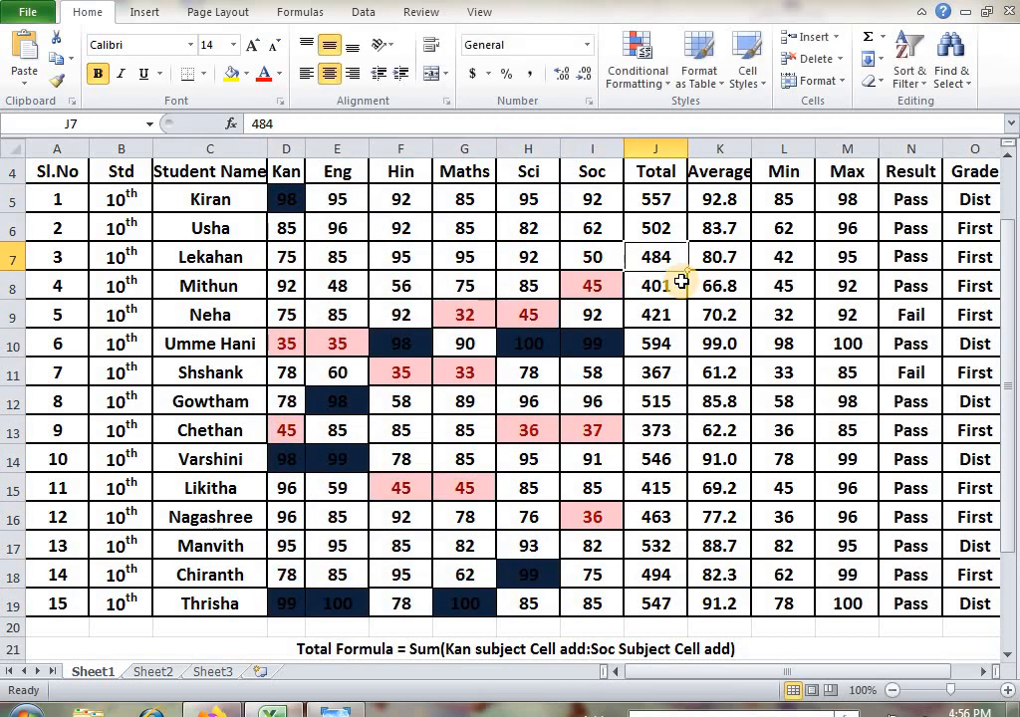
pyautogui.press('Left')
pyautogui.press('Left')
pyautogui.press('Down')
pyautogui.press('Left')
pyautogui.press('Down')
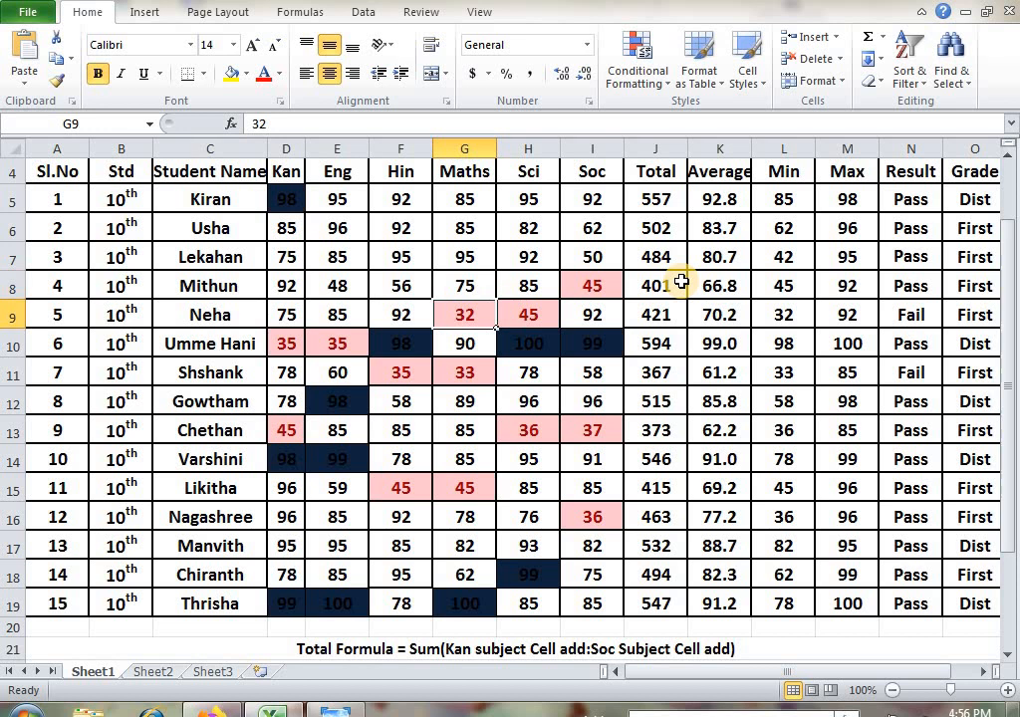
pyautogui.press('Right')
pyautogui.write('50')
pyautogui.press('Right')
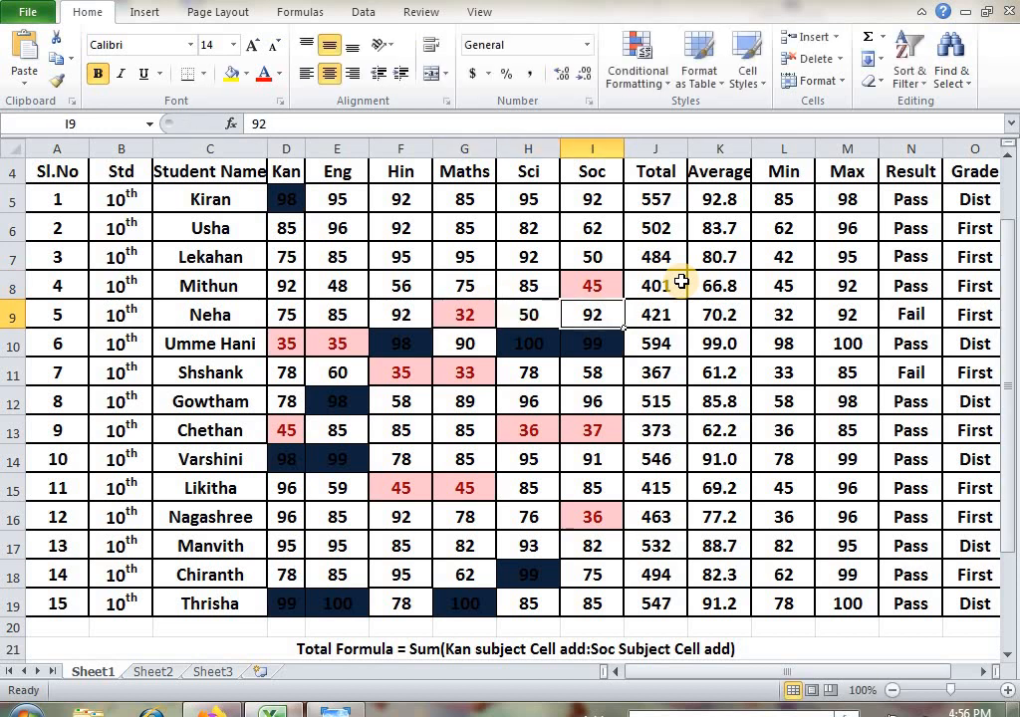
# Change the Hin mark in F15 and the Maths mark in G15 to 50.
pyautogui.press('Down')
pyautogui.press('Left')
pyautogui.press('Left')
pyautogui.press('Left')
pyautogui.press('Down')
pyautogui.press('Down')
pyautogui.press('Down')
pyautogui.press('Down')
pyautogui.press('Down')
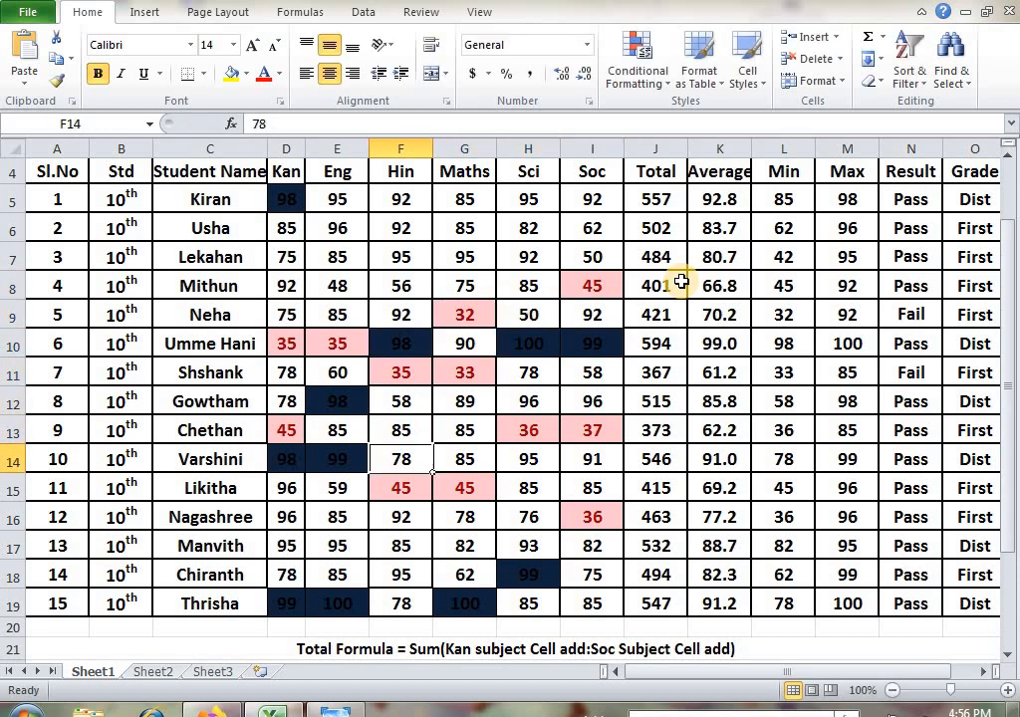
pyautogui.write('50')
pyautogui.press('Right')
pyautogui.write('5')
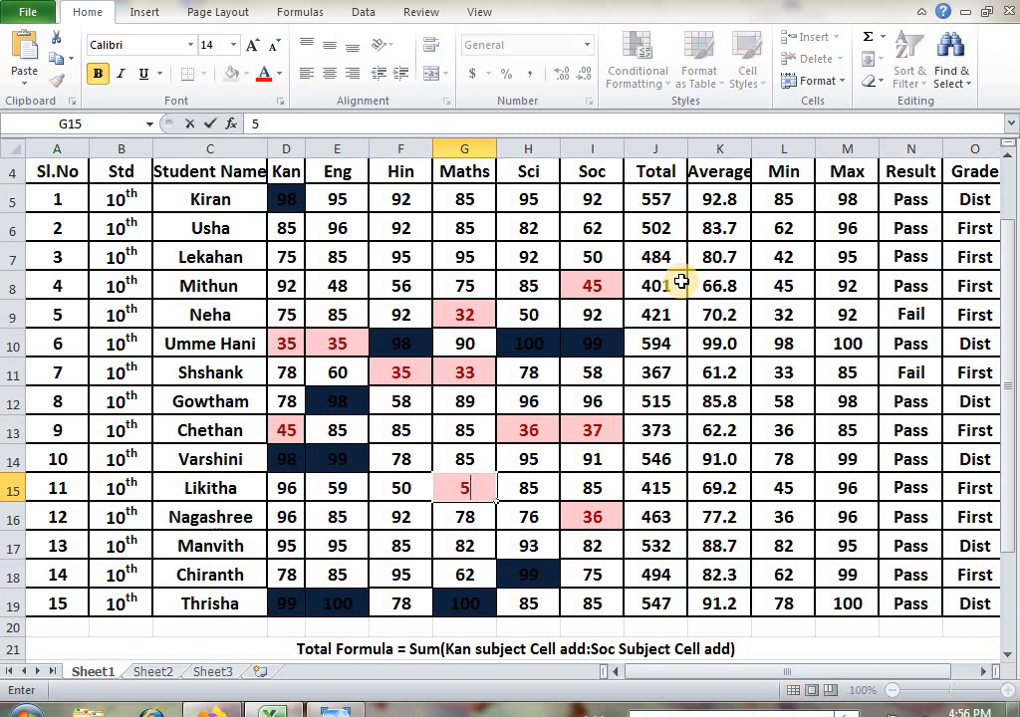
pyautogui.click(405, 489)
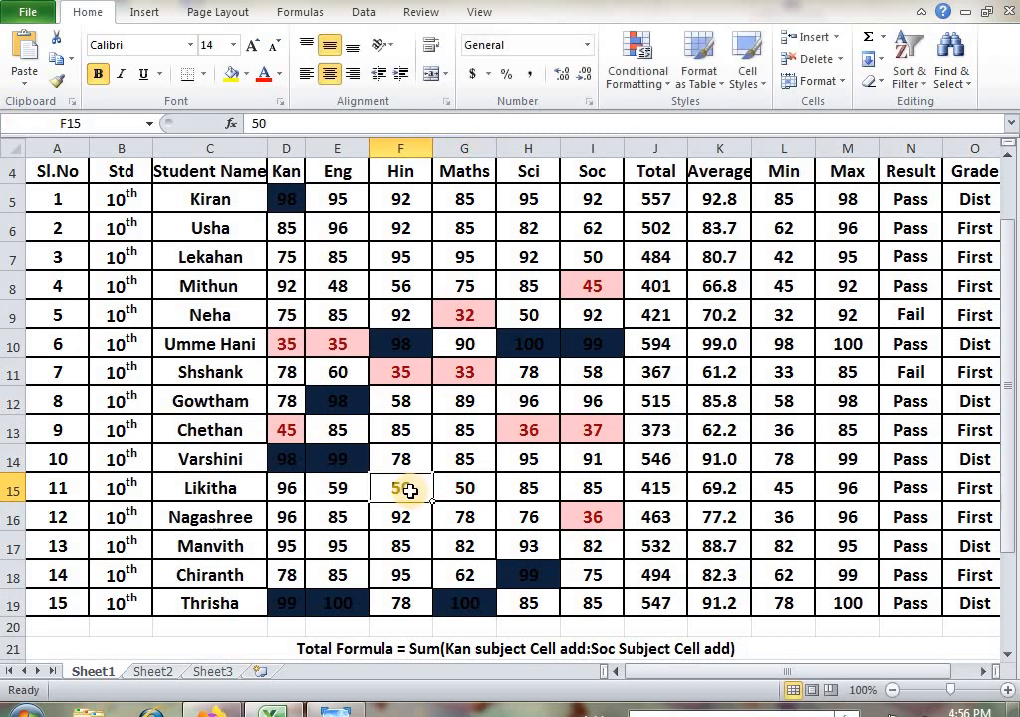
# Apply an Above Average conditional formatting rule with Green Fill with Dark Green Text to the marks in D5:I19.
pyautogui.moveTo(289, 199); pyautogui.dragTo(598, 605)
pyautogui.click(668, 85)
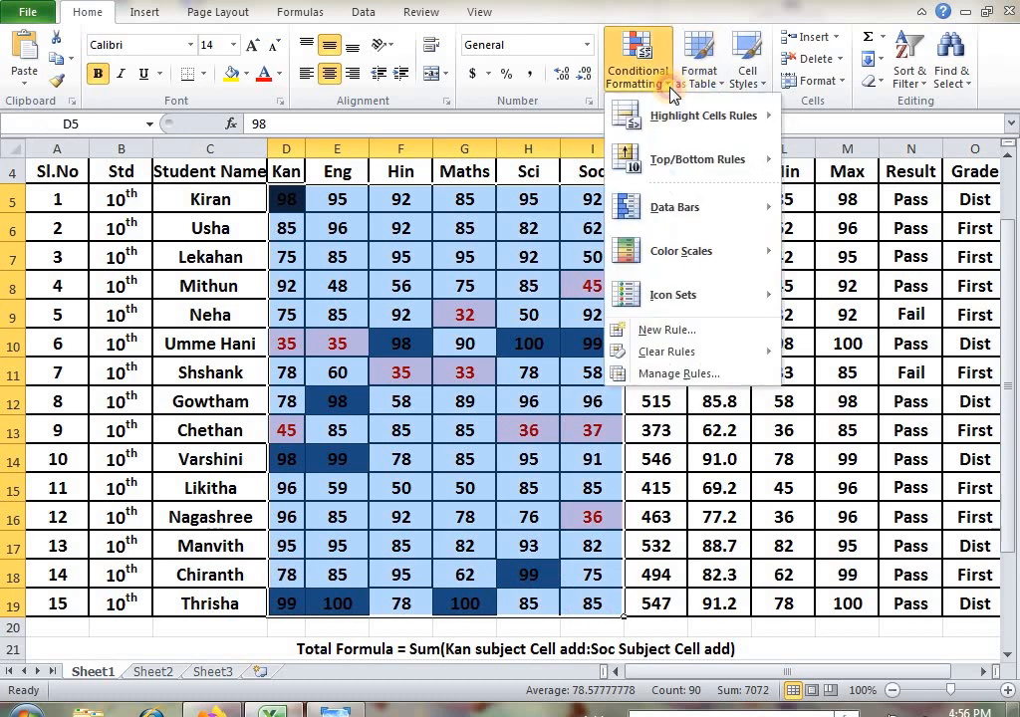
pyautogui.moveTo(685, 179)
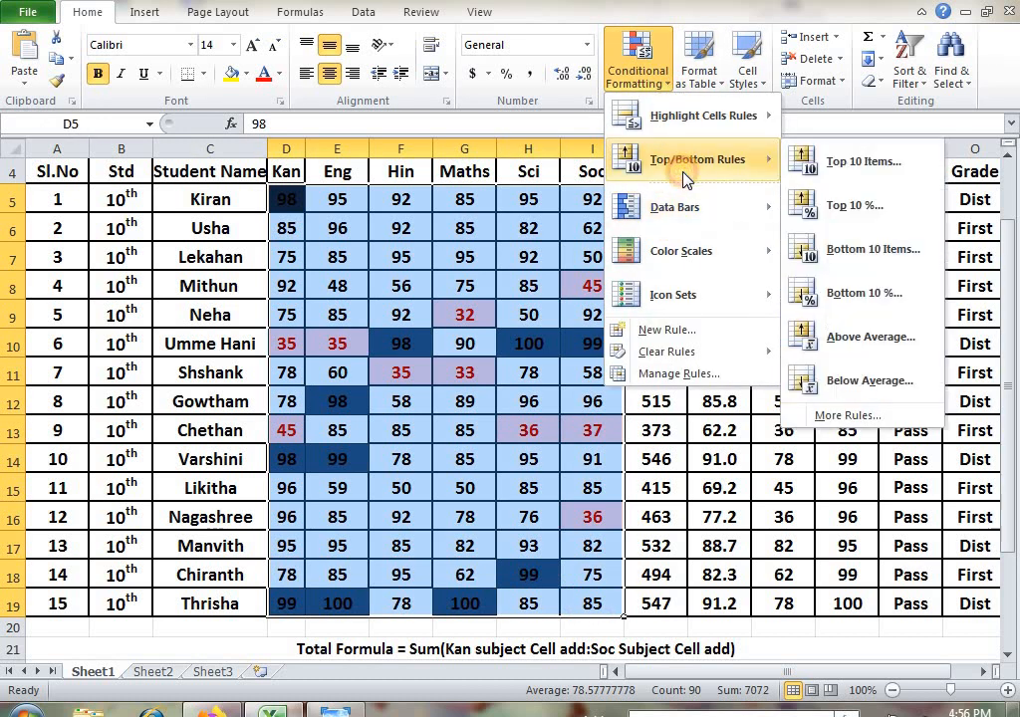
pyautogui.click(899, 343)
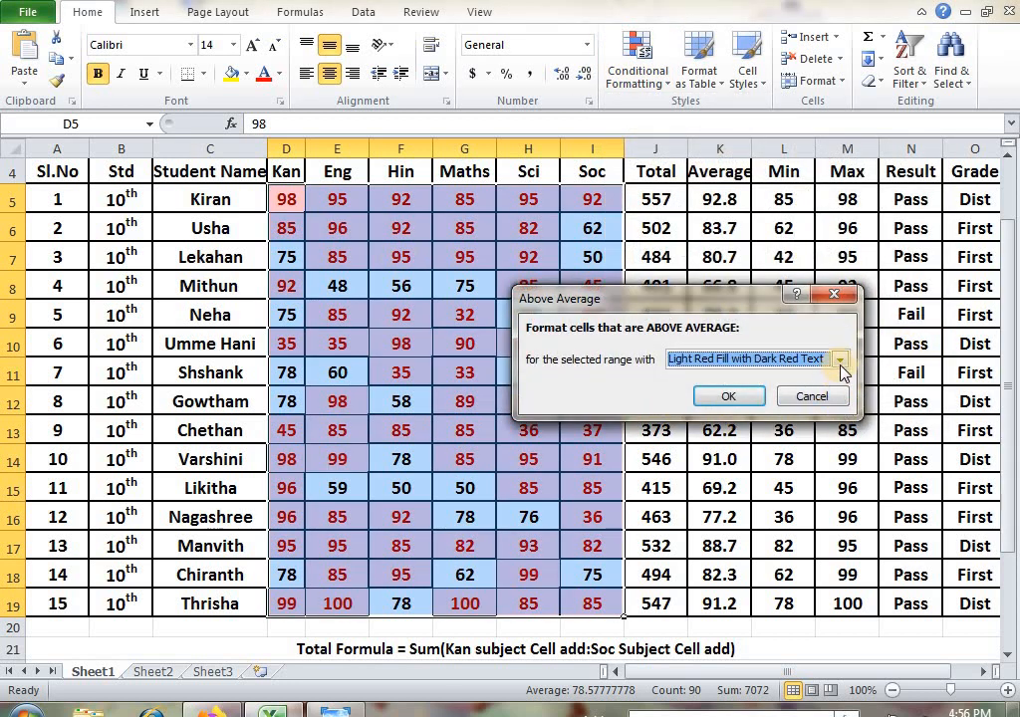
pyautogui.click(839, 360)
pyautogui.click(807, 405)
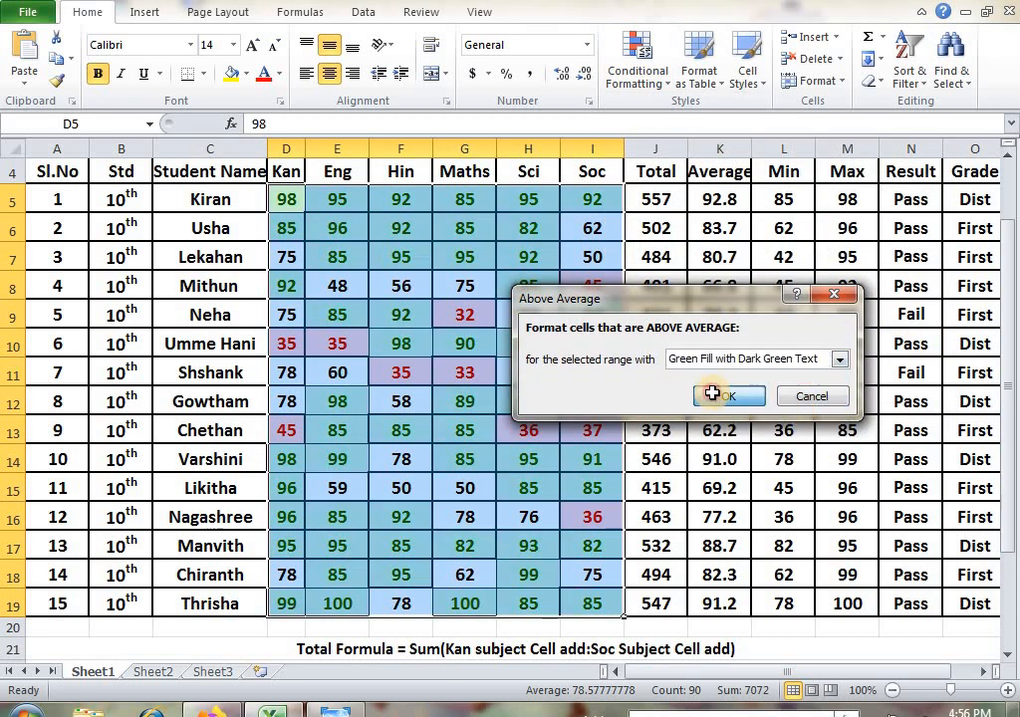
pyautogui.click(712, 394)
# Apply a Below Average conditional formatting rule with Light Red Fill with Dark Red Text to the marks in D5:I19.
pyautogui.click(638, 61)
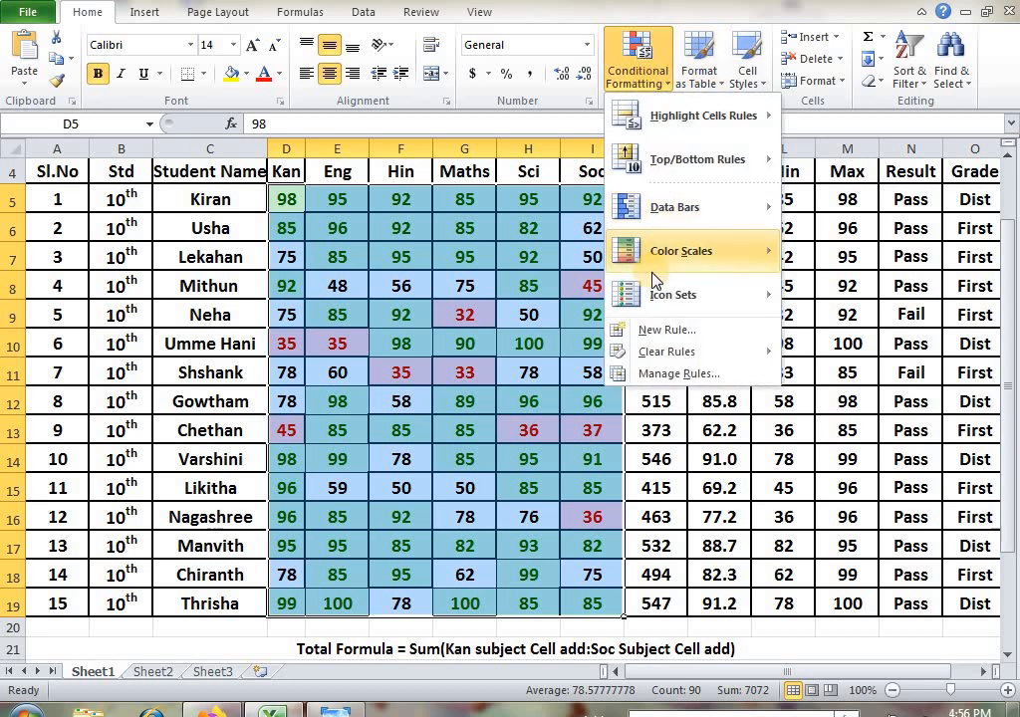
pyautogui.moveTo(697, 164)
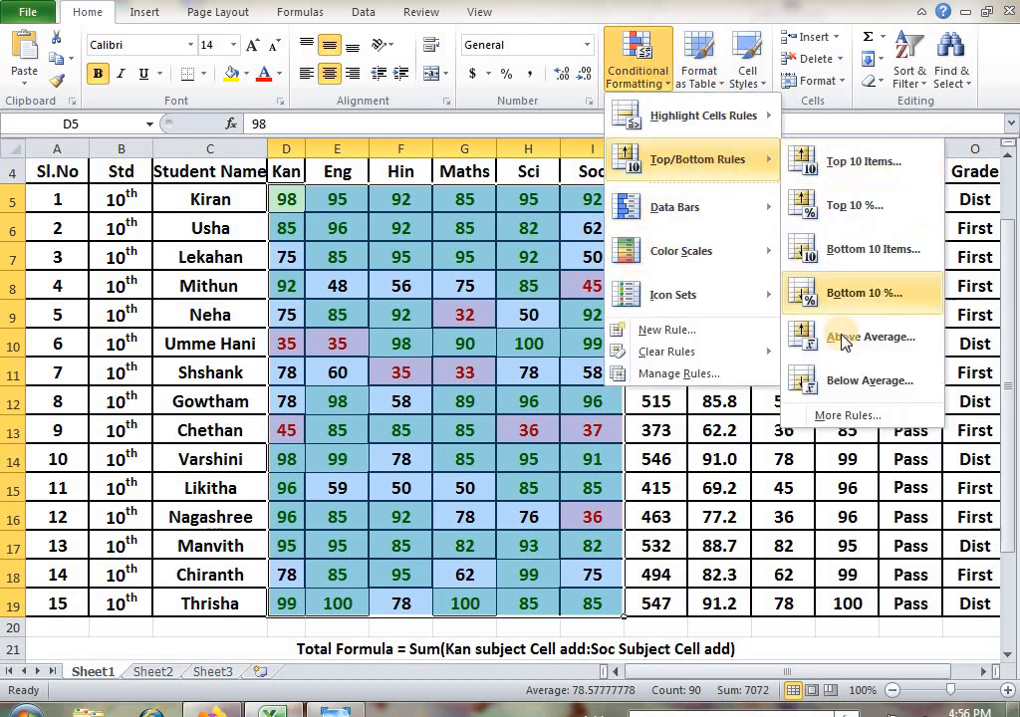
pyautogui.click(846, 386)
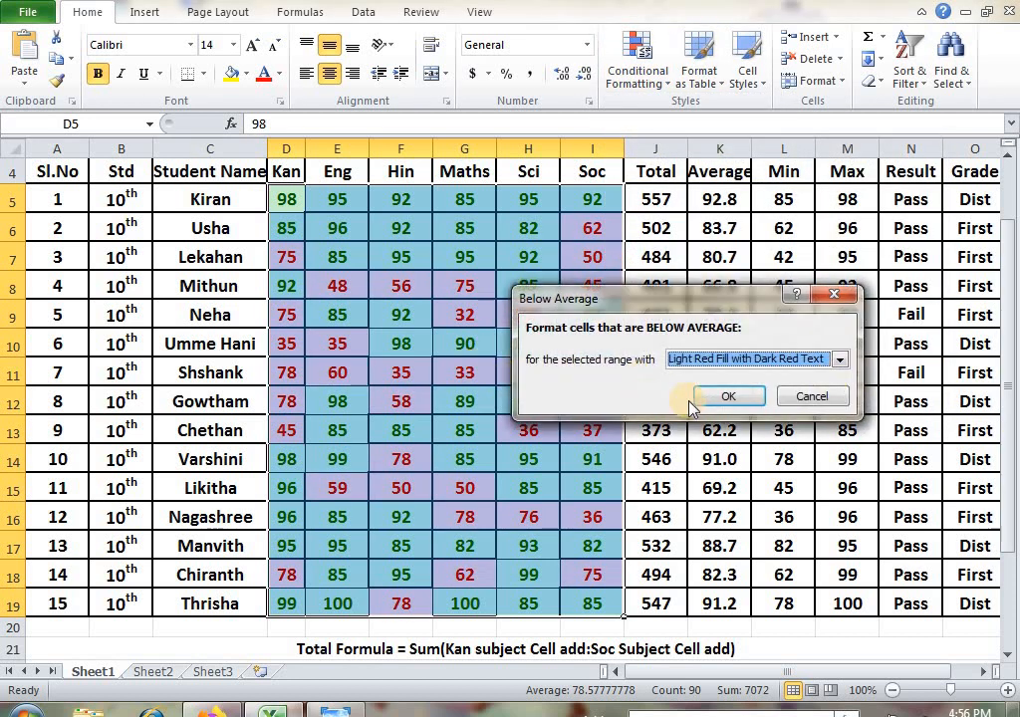
pyautogui.click(732, 396)
pyautogui.click(506, 343)
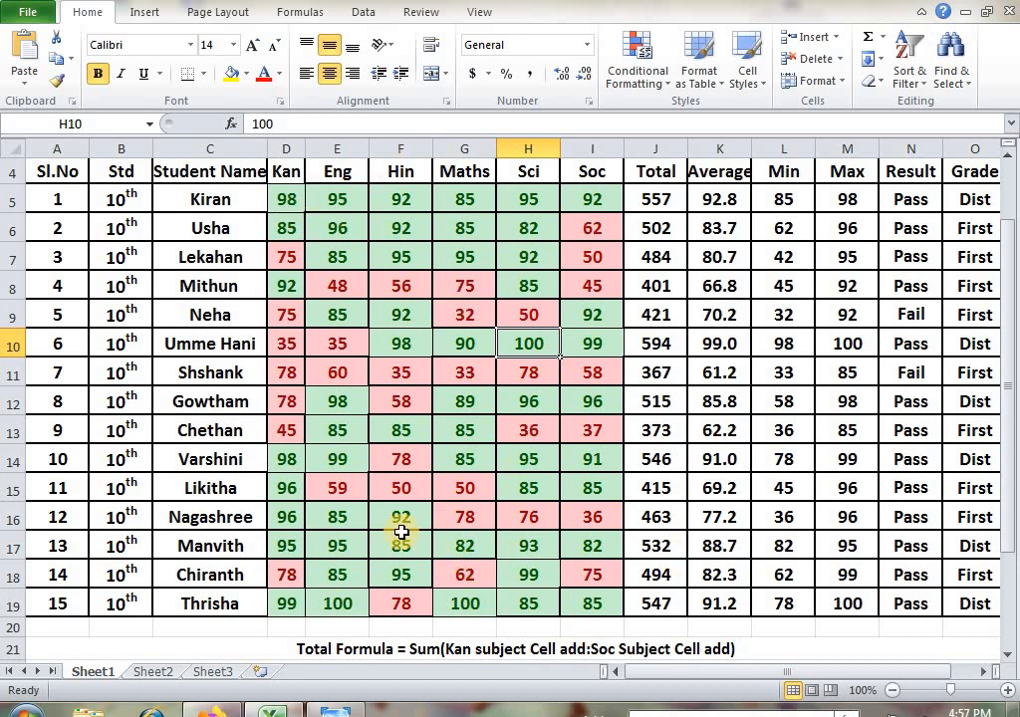
pyautogui.scroll(1, 398, 539)
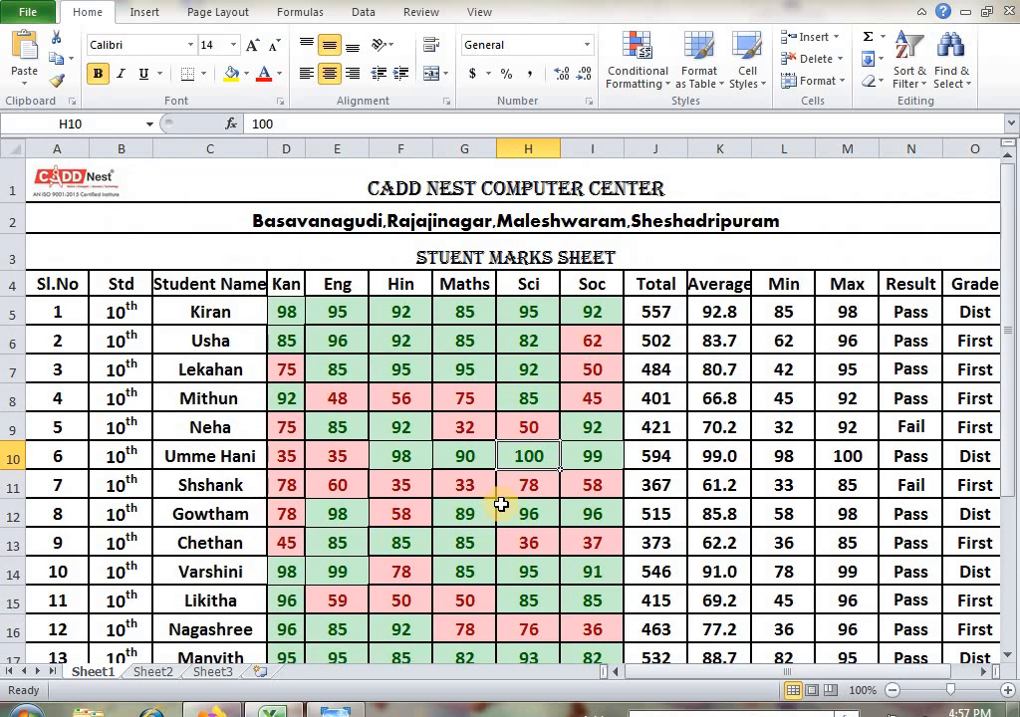
pyautogui.click(645, 69)
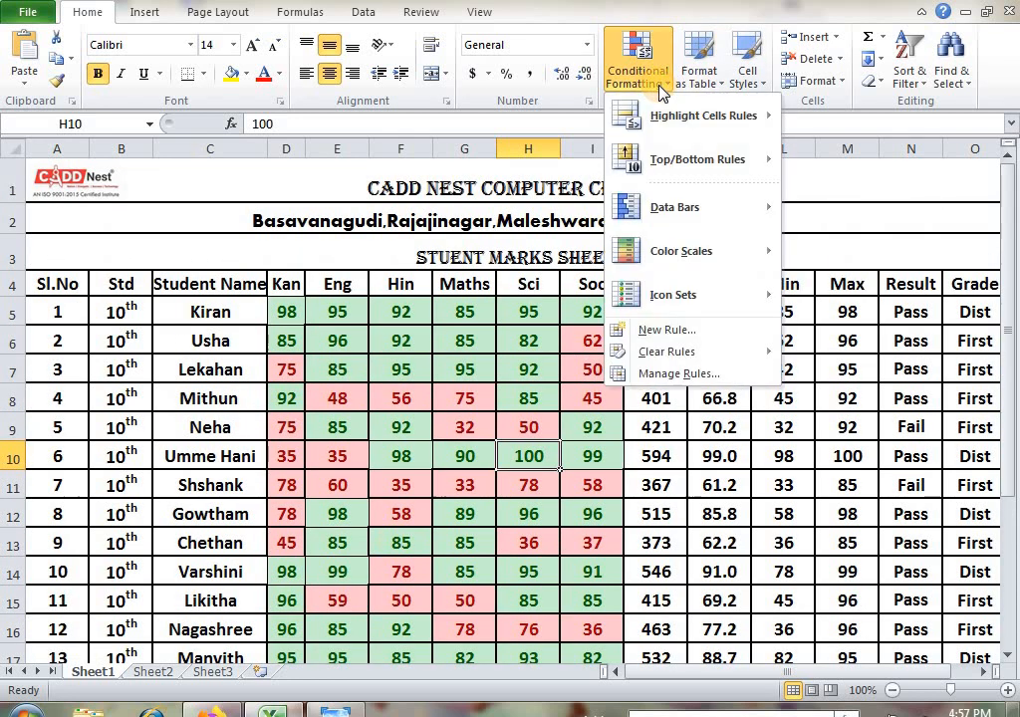
pyautogui.moveTo(703, 178)
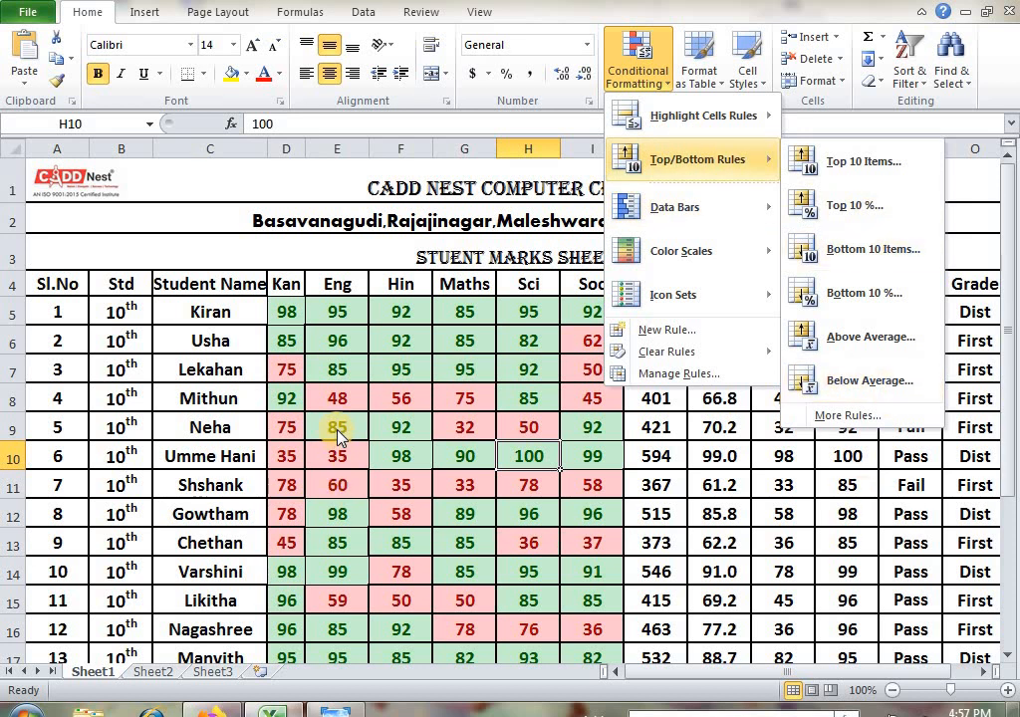
pyautogui.click(344, 385)
pyautogui.scroll(-3, 495, 455)
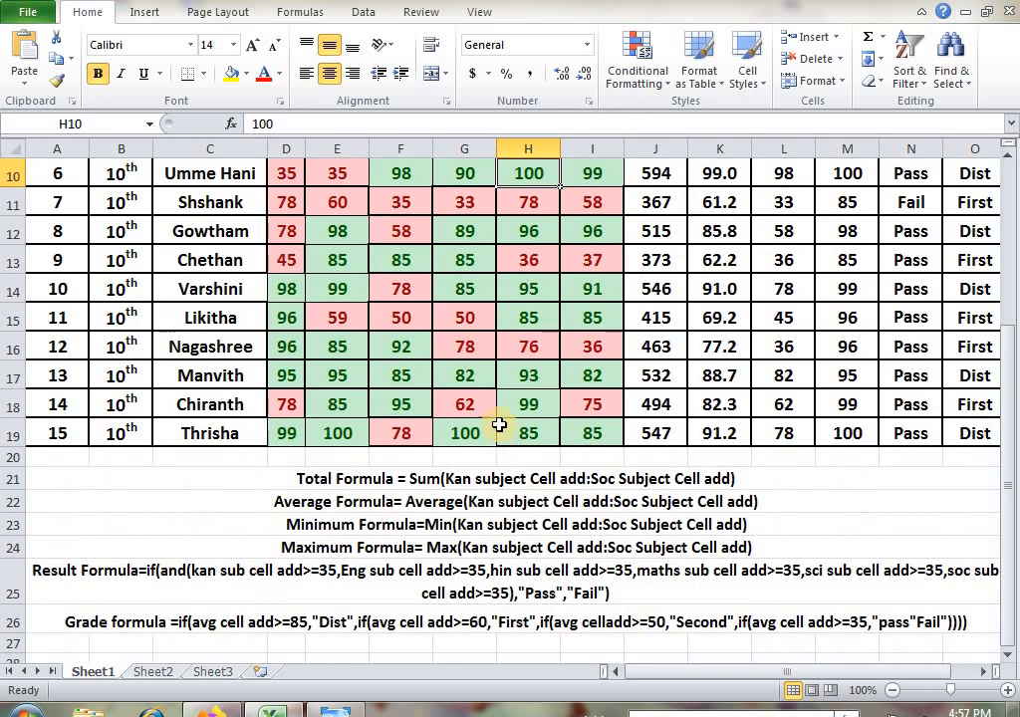
pyautogui.scroll(3, 498, 438)
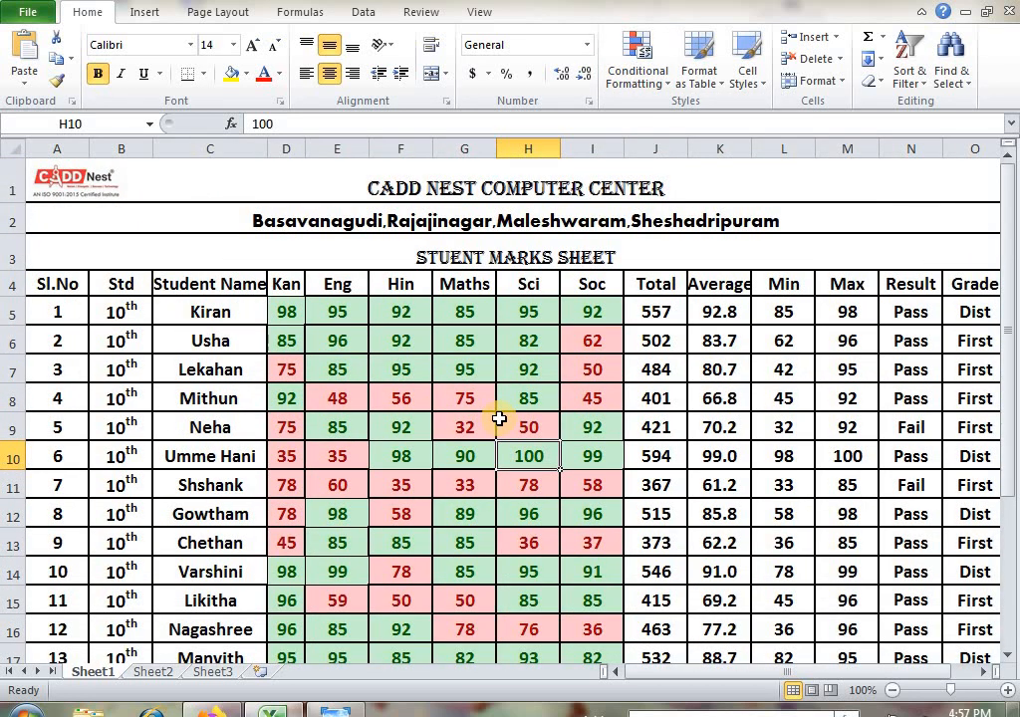